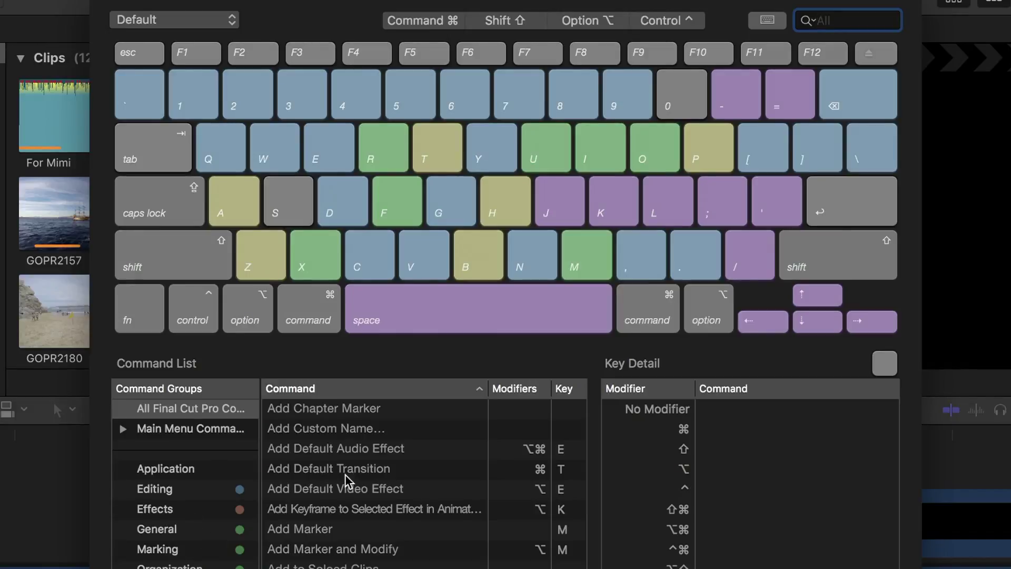
Step: In the Command Editor, filter shortcuts by Command, Shift and Option combinations, ending on Option alone
{"action": "scroll", "coordinate": [355, 503], "scroll_direction": "down", "scroll_amount": 20}
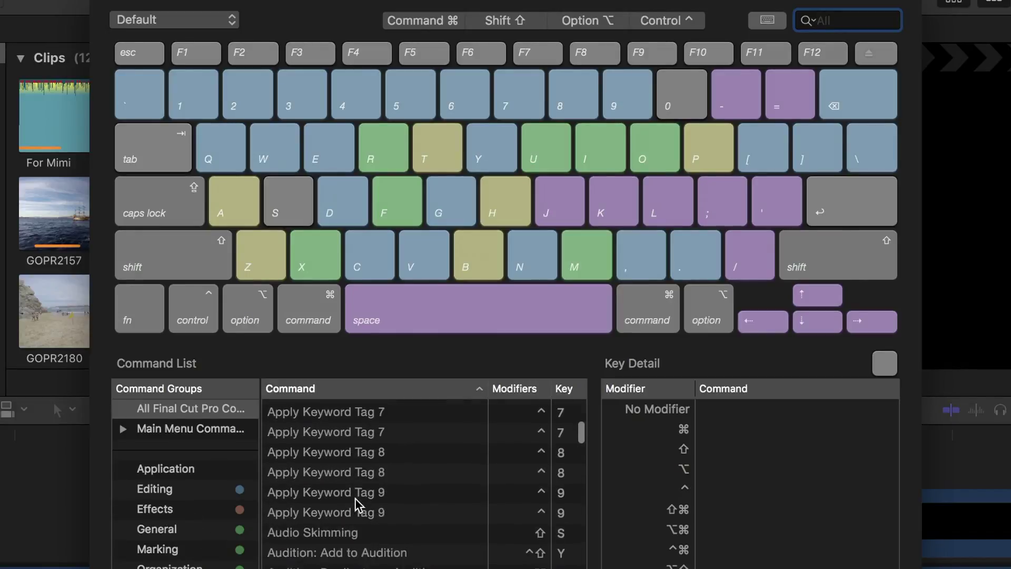
{"action": "scroll", "coordinate": [357, 503], "scroll_direction": "up", "scroll_amount": 20}
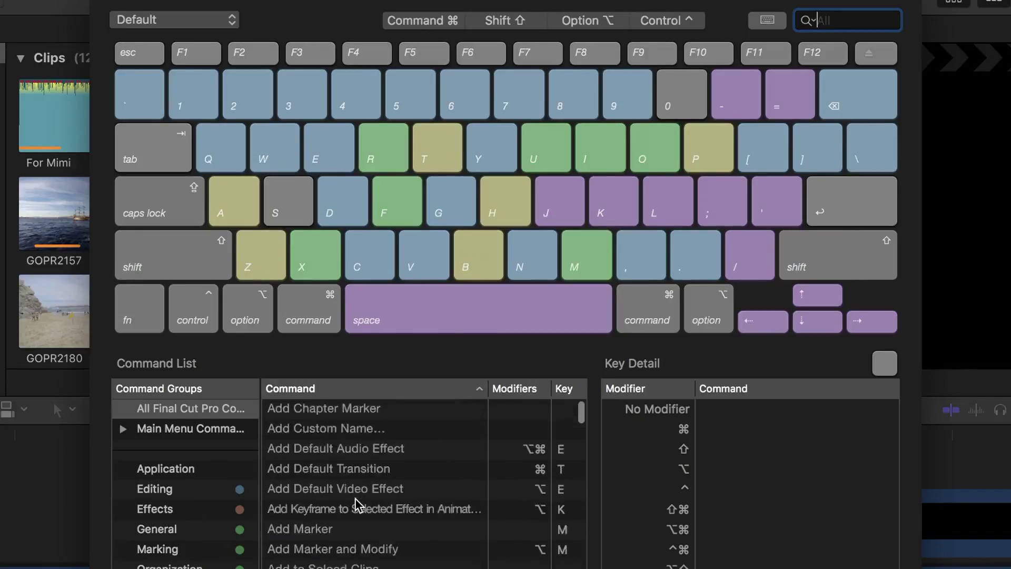
{"action": "left_click", "coordinate": [448, 21]}
{"action": "left_click", "coordinate": [498, 23]}
{"action": "left_click", "coordinate": [568, 24]}
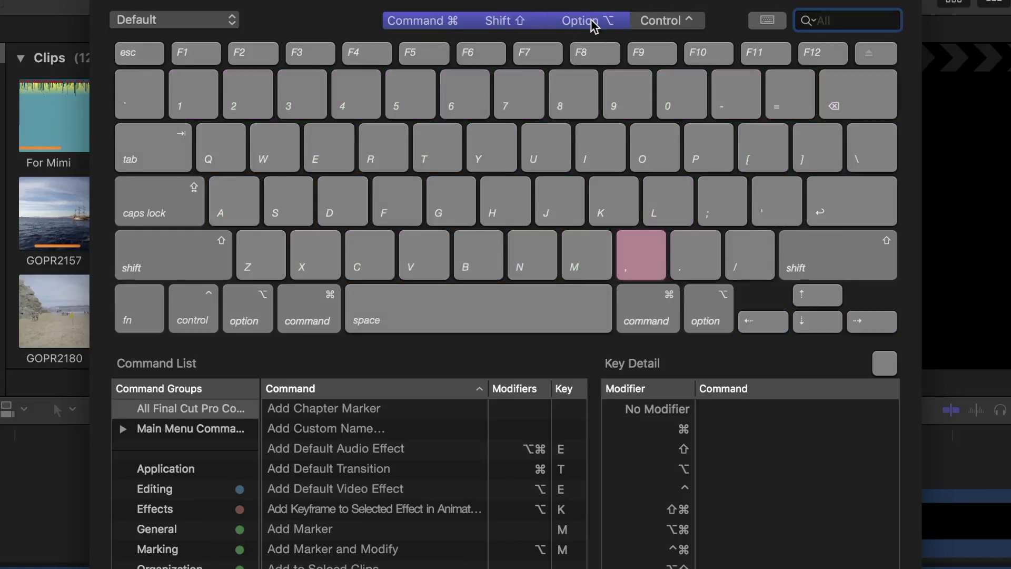
{"action": "left_click", "coordinate": [523, 21]}
{"action": "left_click", "coordinate": [443, 22]}
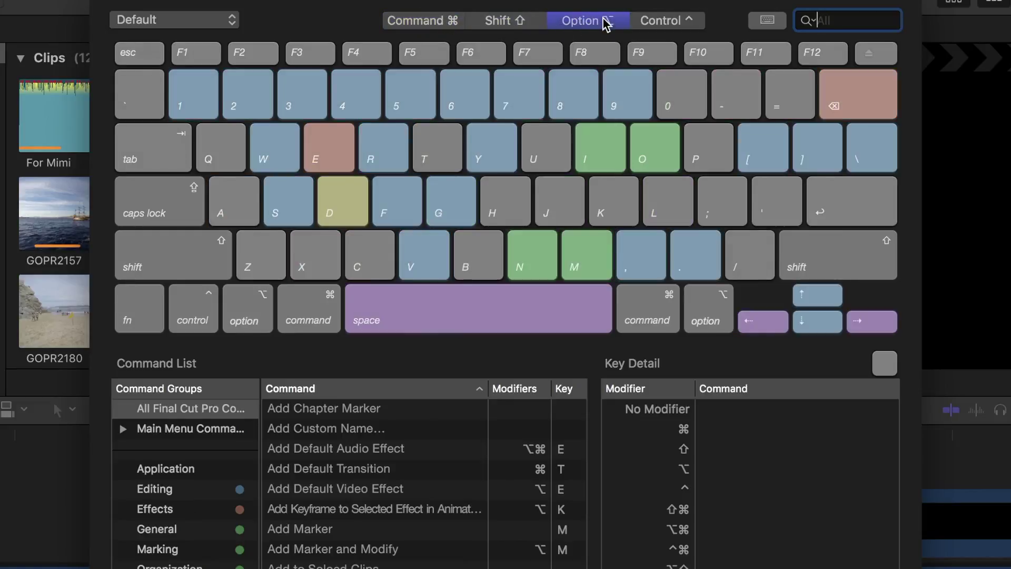
Step: Check Control combinations: Option+Control, then all four modifiers, toggling Control off and back on
{"action": "left_click", "coordinate": [669, 21]}
{"action": "left_click", "coordinate": [592, 21]}
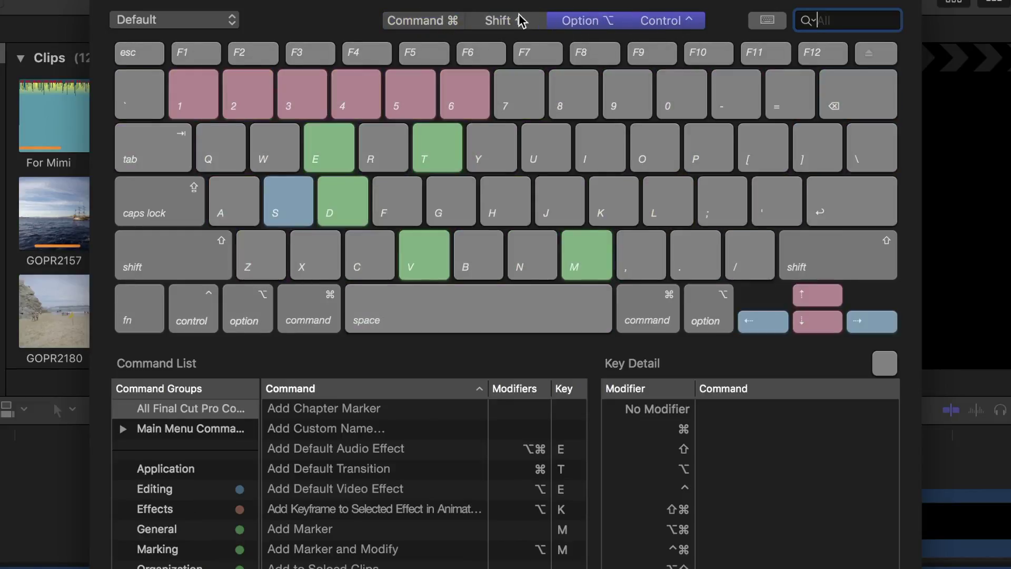
{"action": "left_click", "coordinate": [520, 21]}
{"action": "left_click", "coordinate": [445, 24]}
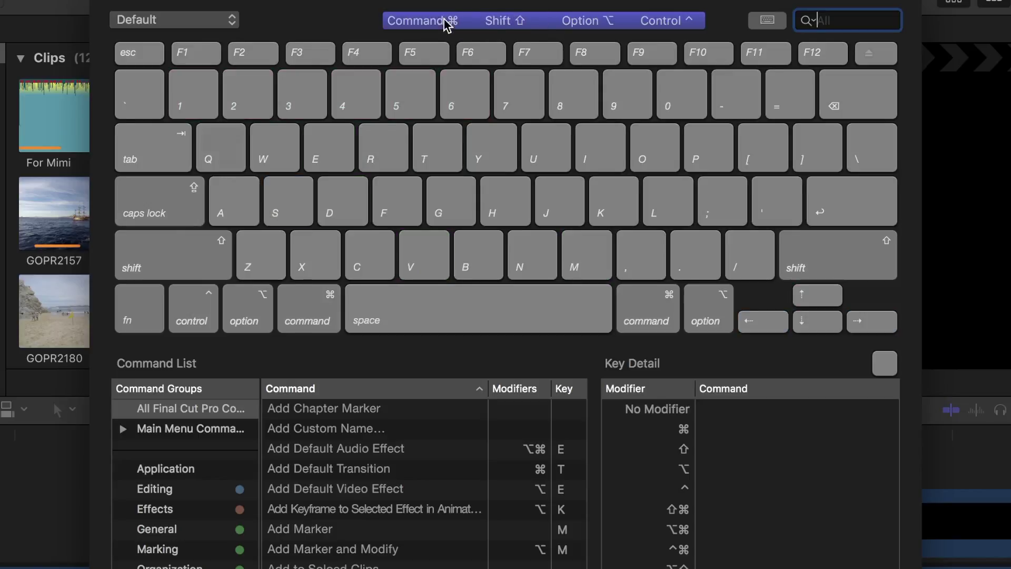
{"action": "left_click", "coordinate": [653, 24]}
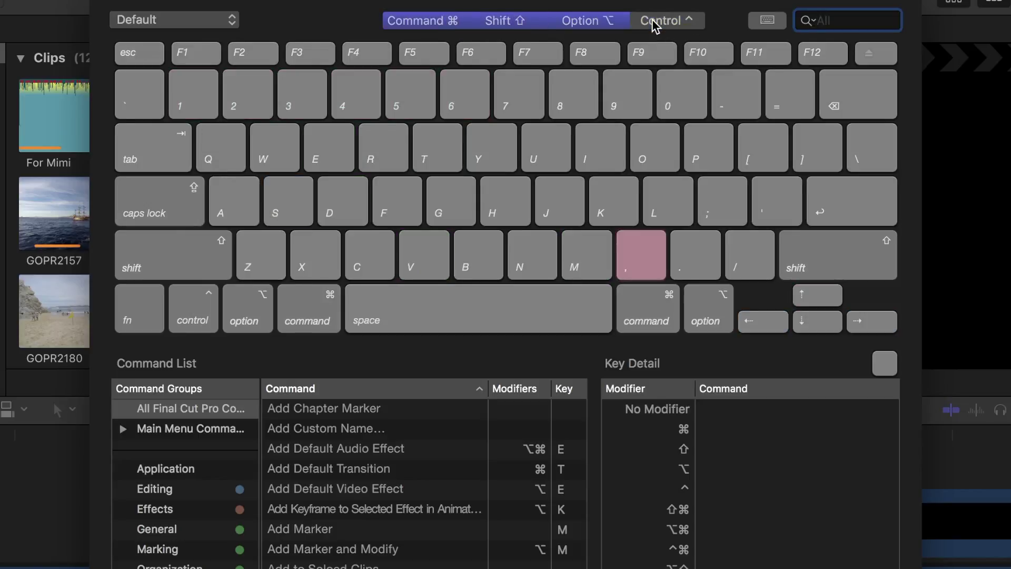
{"action": "left_click", "coordinate": [654, 24]}
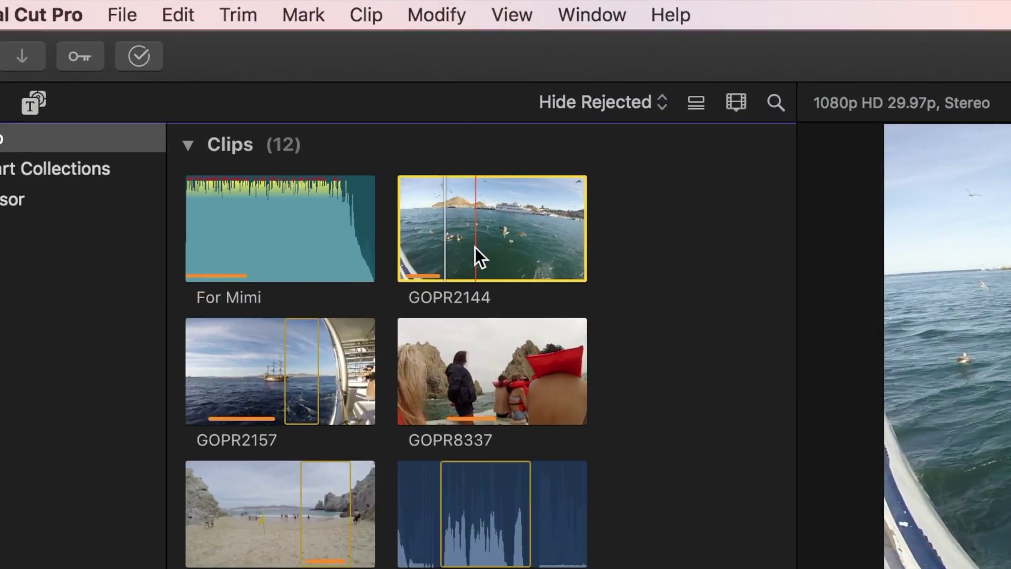
Step: Set In and Out points on GOPR2144 to mark a range
{"action": "key", "text": "i"}
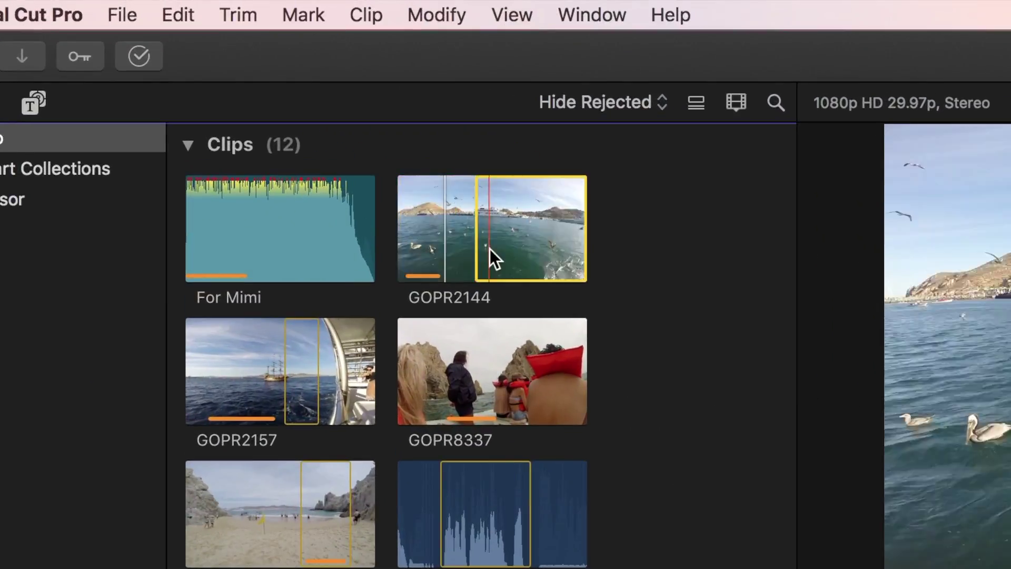
{"action": "key", "text": "o"}
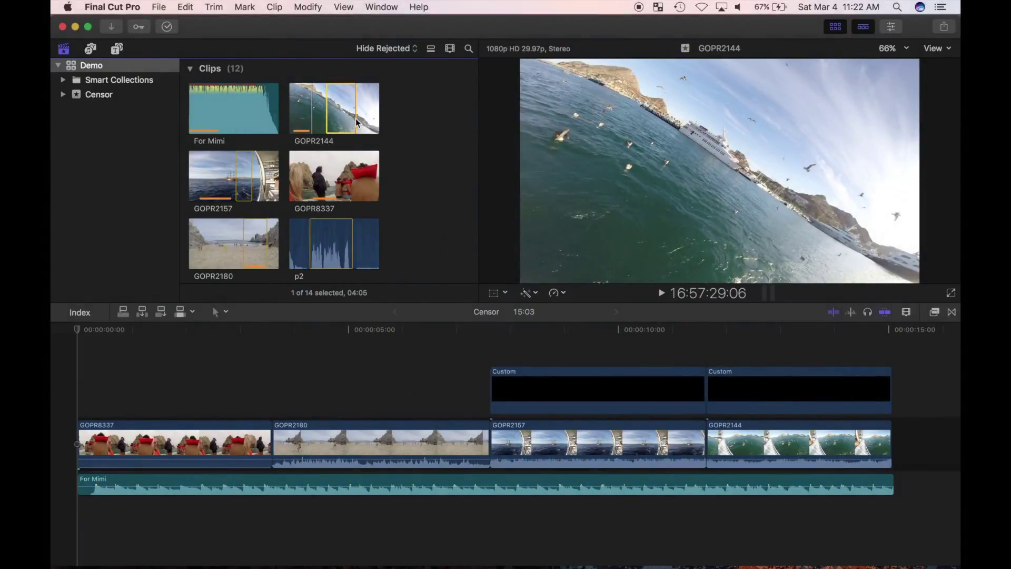
{"action": "left_click", "coordinate": [177, 342]}
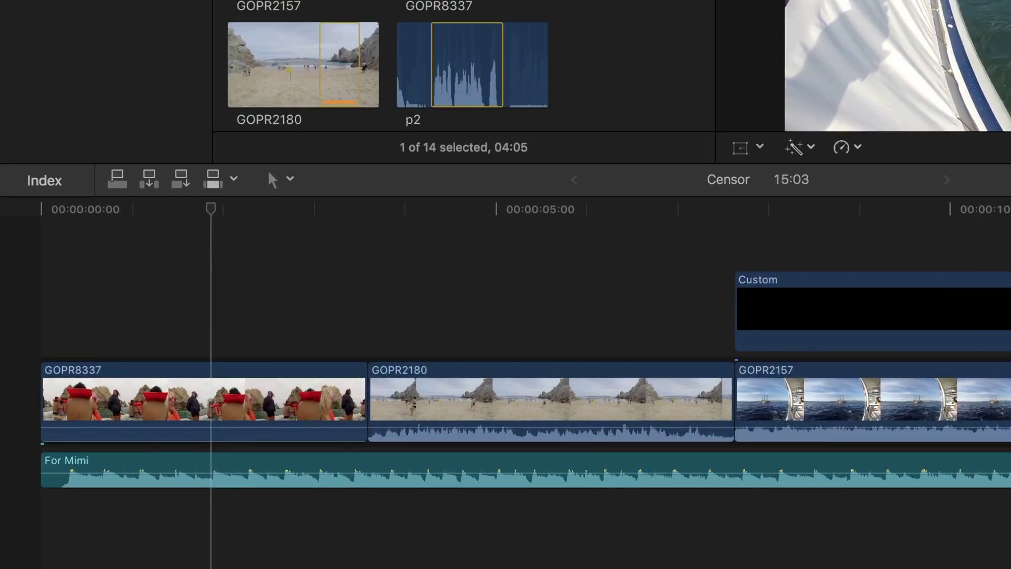
{"action": "key", "text": "q"}
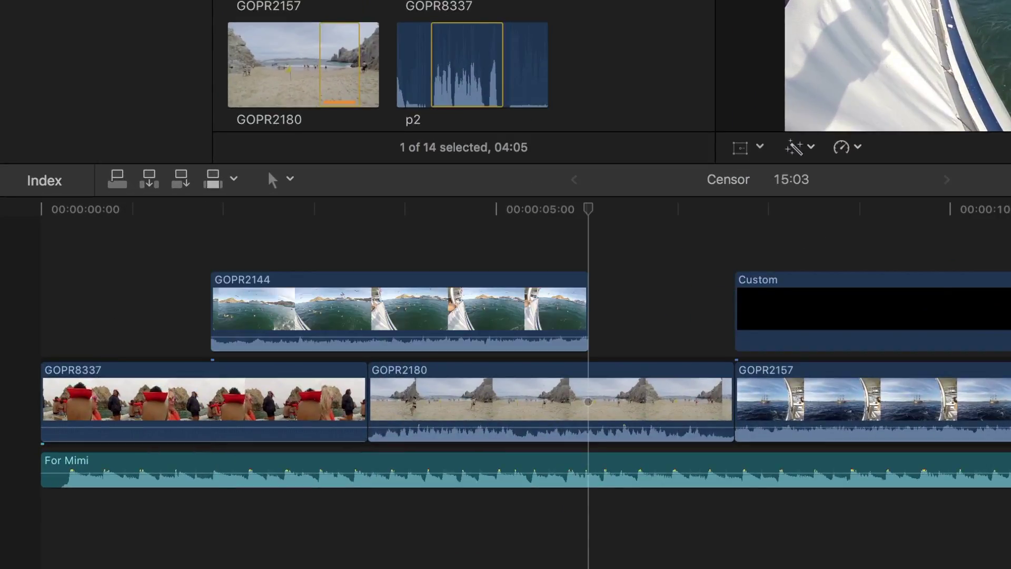
{"action": "key", "text": "super+z"}
{"action": "key", "text": "w"}
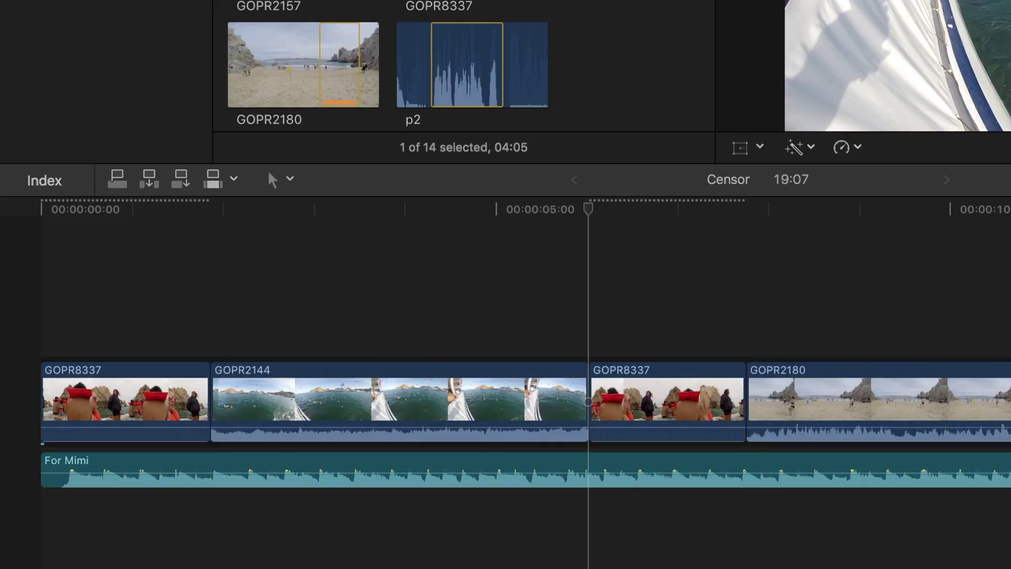
{"action": "key", "text": "super+z"}
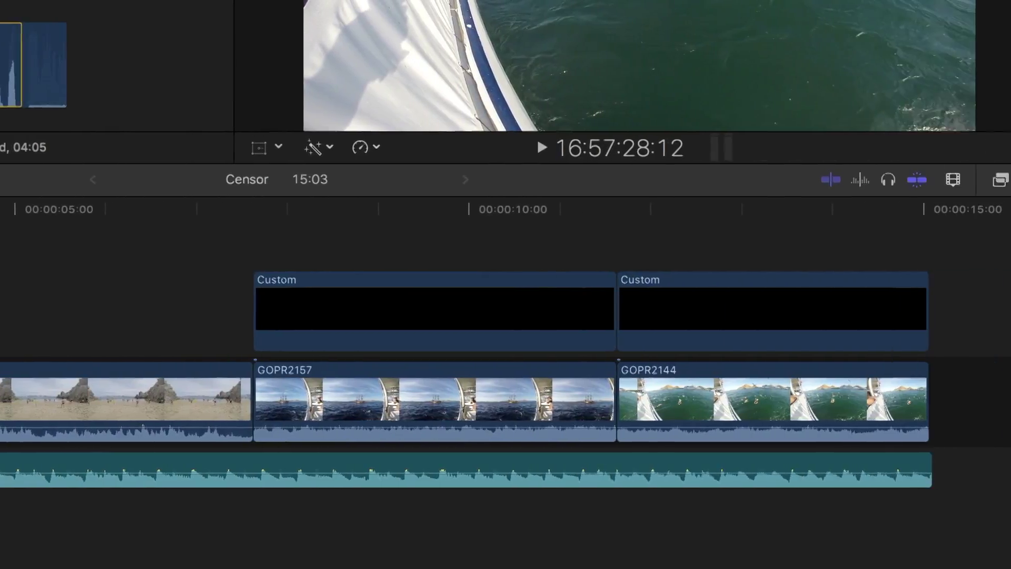
{"action": "key", "text": "w"}
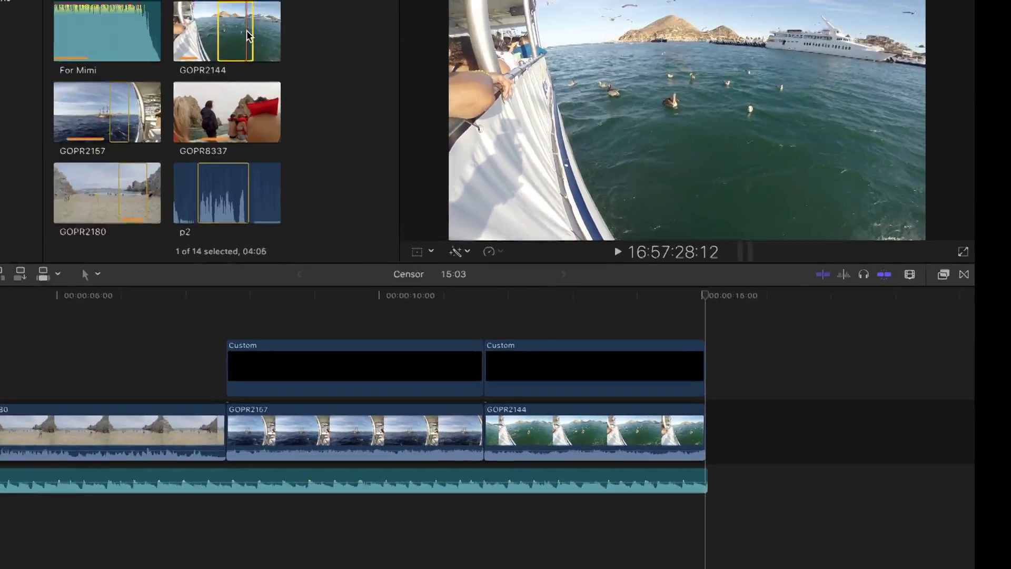
Step: Zoom the timeline with Cmd+minus/equals and the Clip Appearance slider, then fit everything with Shift+Z
{"action": "scroll", "coordinate": [352, 111], "scroll_direction": "down", "scroll_amount": 1}
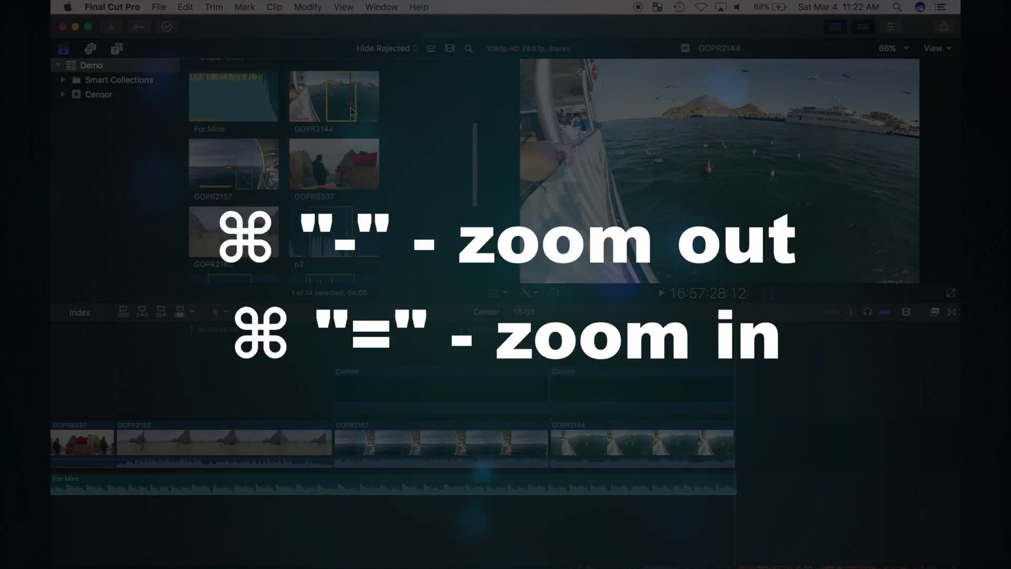
{"action": "scroll", "coordinate": [237, 368], "scroll_direction": "left", "scroll_amount": 5}
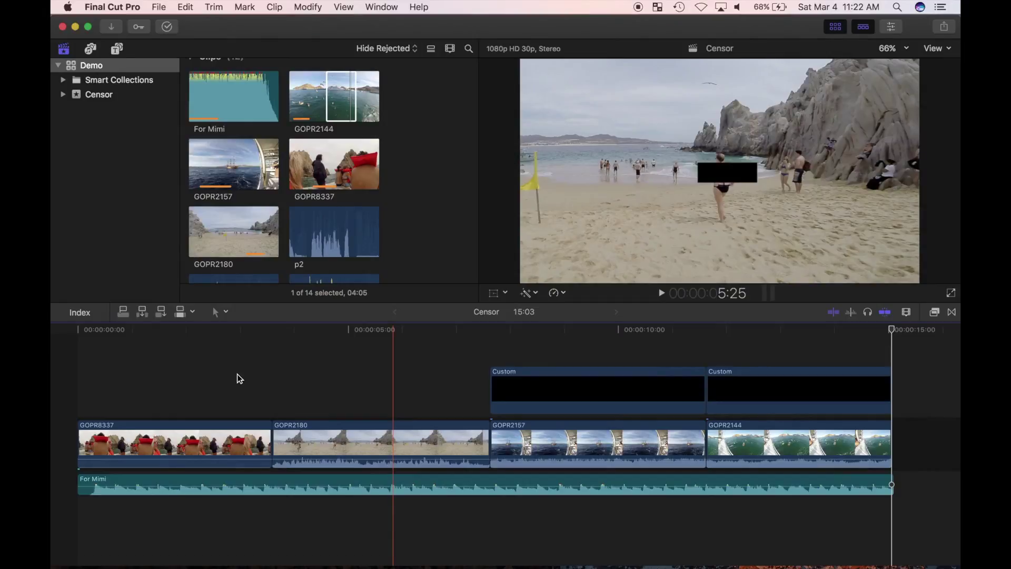
{"action": "key", "text": "super+minus"}
{"action": "key", "text": "super+minus"}
{"action": "key", "text": "super+equal"}
{"action": "key", "text": "super+equal"}
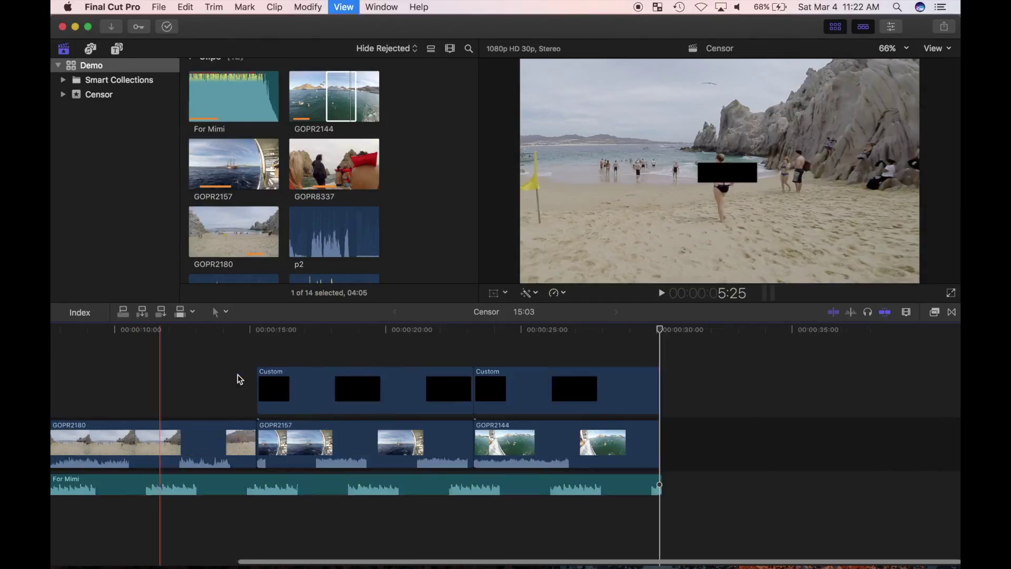
{"action": "scroll", "coordinate": [239, 378], "scroll_direction": "left", "scroll_amount": 3}
{"action": "left_click", "coordinate": [905, 312]}
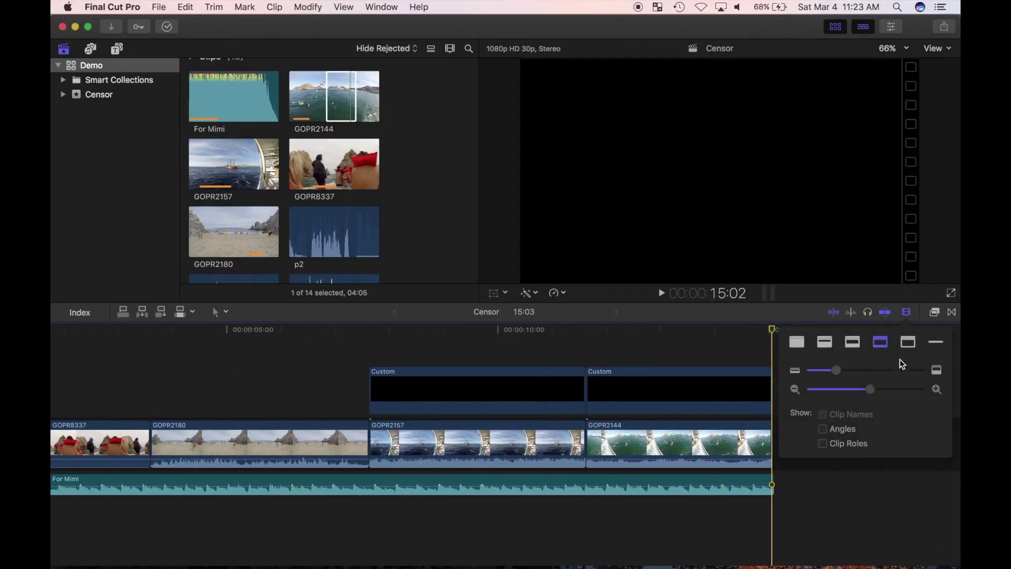
{"action": "left_click_drag", "start_coordinate": [867, 394], "coordinate": [841, 391]}
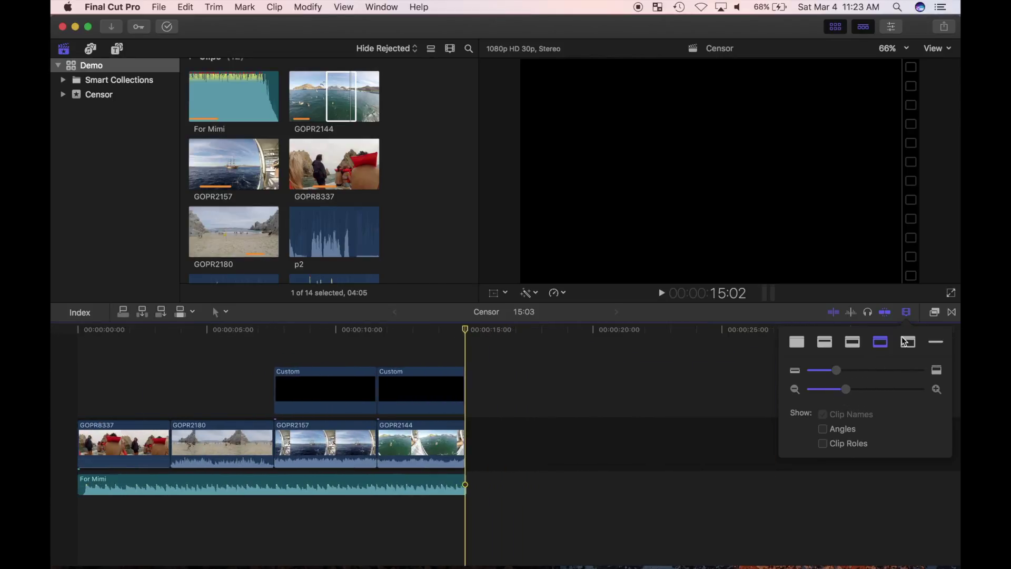
{"action": "left_click", "coordinate": [905, 312]}
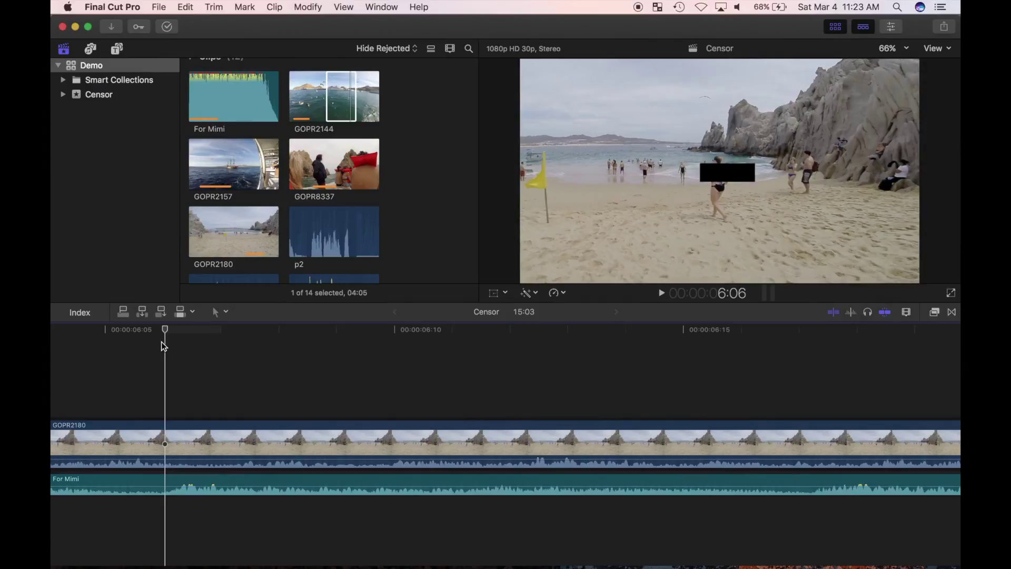
{"action": "key", "text": "shift+z"}
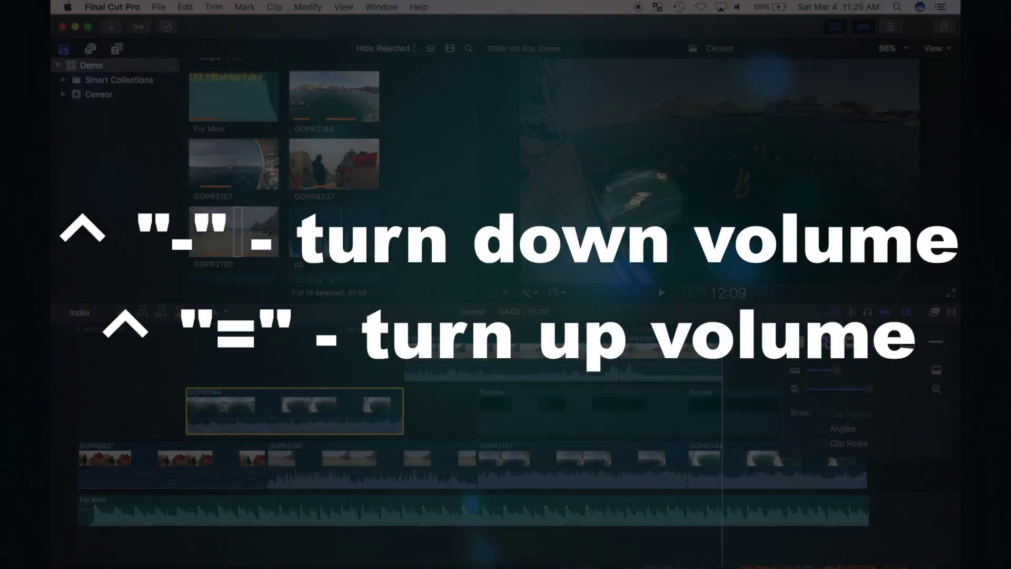
Step: Make timeline clips taller, then lower GOPR2144's volume and raise it back slightly
{"action": "left_click_drag", "start_coordinate": [836, 370], "coordinate": [853, 372]}
{"action": "left_click", "coordinate": [906, 311]}
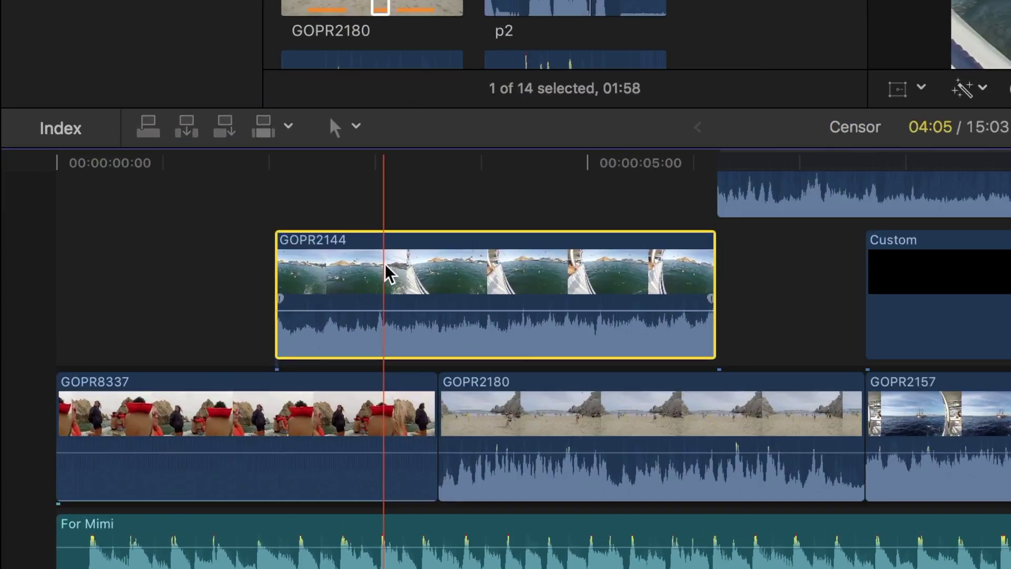
{"action": "key", "text": "ctrl+minus"}
{"action": "key", "text": "ctrl+minus"}
{"action": "key", "text": "ctrl+minus"}
{"action": "key", "text": "ctrl+minus"}
{"action": "key", "text": "ctrl+minus"}
{"action": "key", "text": "ctrl+minus"}
{"action": "key", "text": "ctrl+minus"}
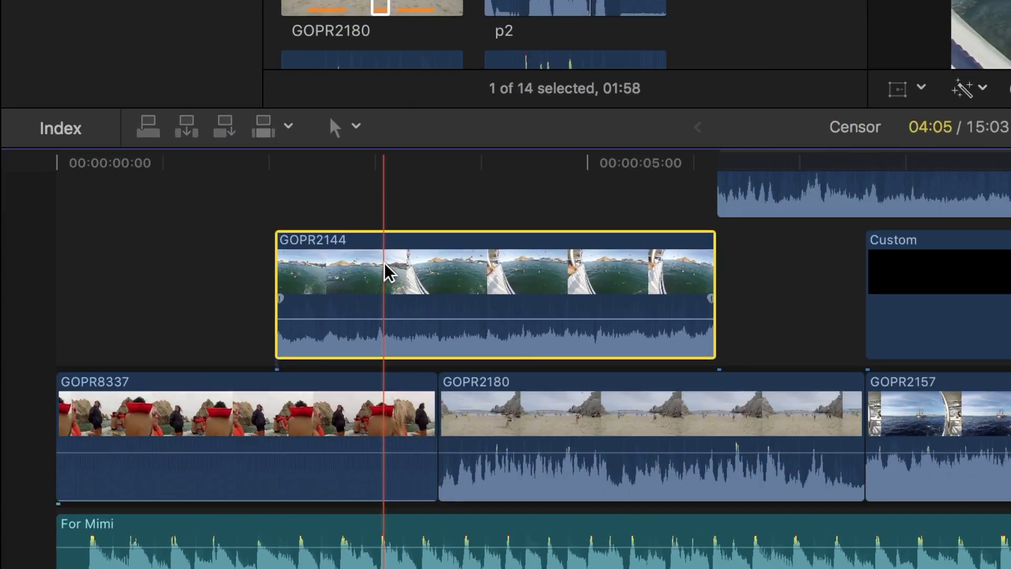
{"action": "key", "text": "ctrl+equal"}
{"action": "key", "text": "ctrl+equal"}
{"action": "key", "text": "ctrl+equal"}
{"action": "key", "text": "ctrl+equal"}
{"action": "key", "text": "ctrl+equal"}
{"action": "key", "text": "ctrl+equal"}
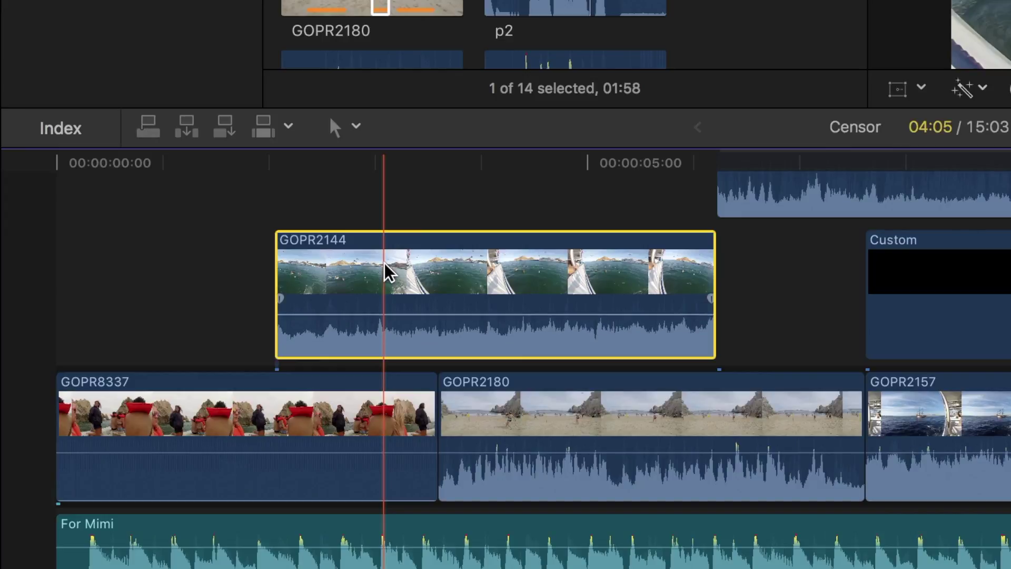
{"action": "key", "text": "ctrl+equal"}
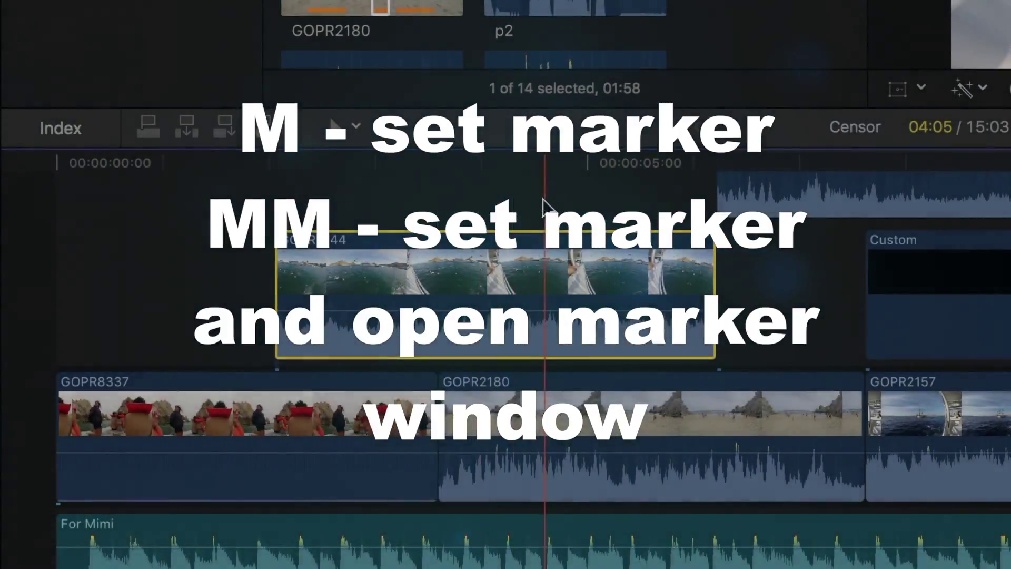
Step: Add a To Do marker named 'Name' to GOPR2144 at 00:00:04:17
{"action": "key", "text": "m"}
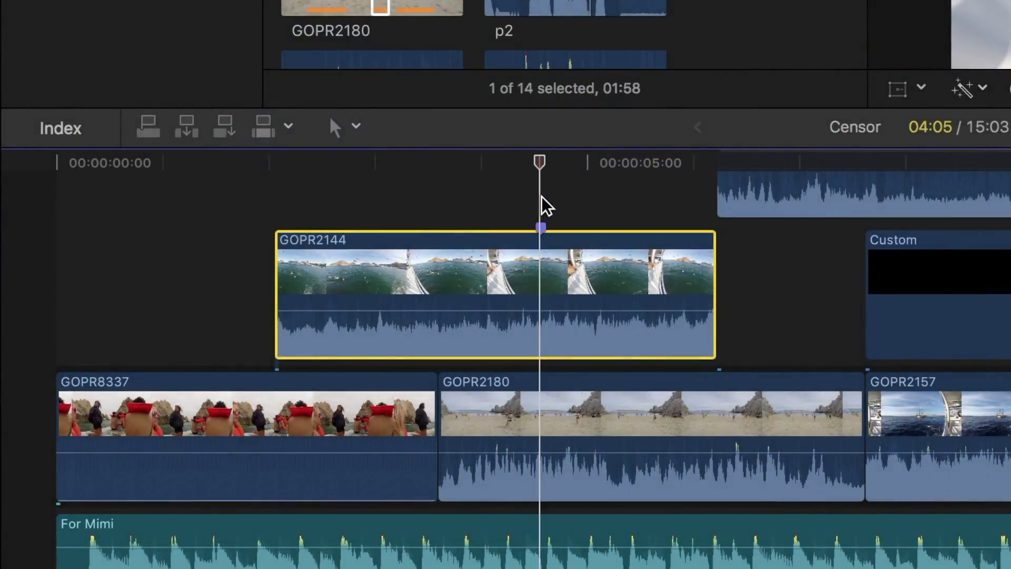
{"action": "key", "text": "ctrl+m"}
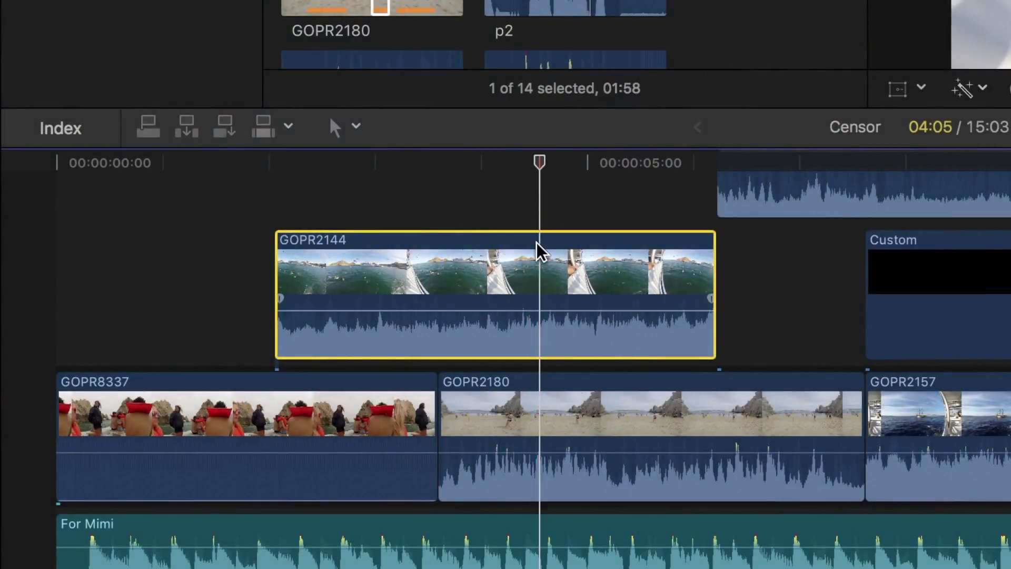
{"action": "key", "text": "m"}
{"action": "key", "text": "m"}
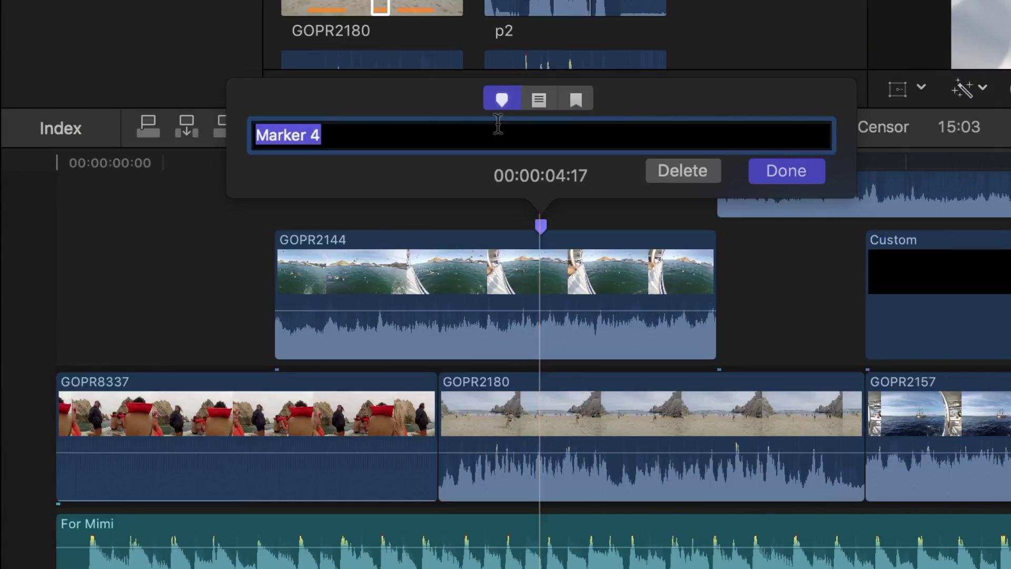
{"action": "type", "text": "Name"}
{"action": "left_click", "coordinate": [540, 100]}
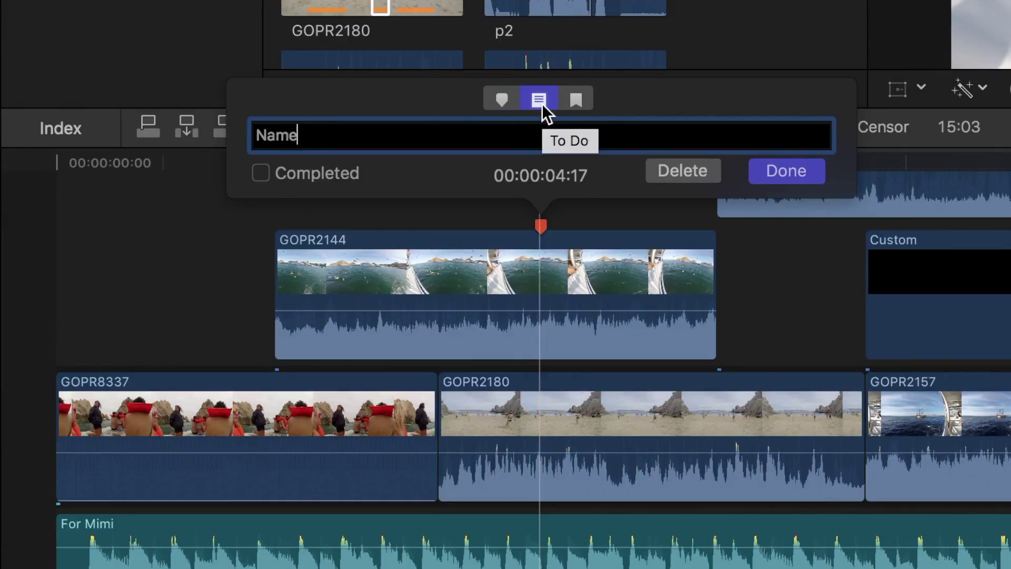
{"action": "key", "text": "Return"}
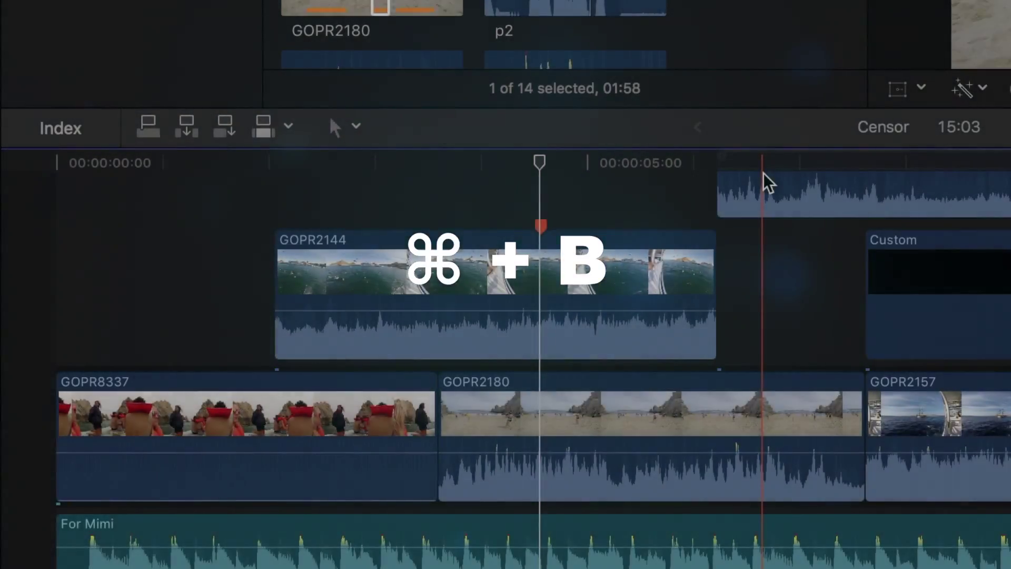
{"action": "left_click", "coordinate": [407, 260]}
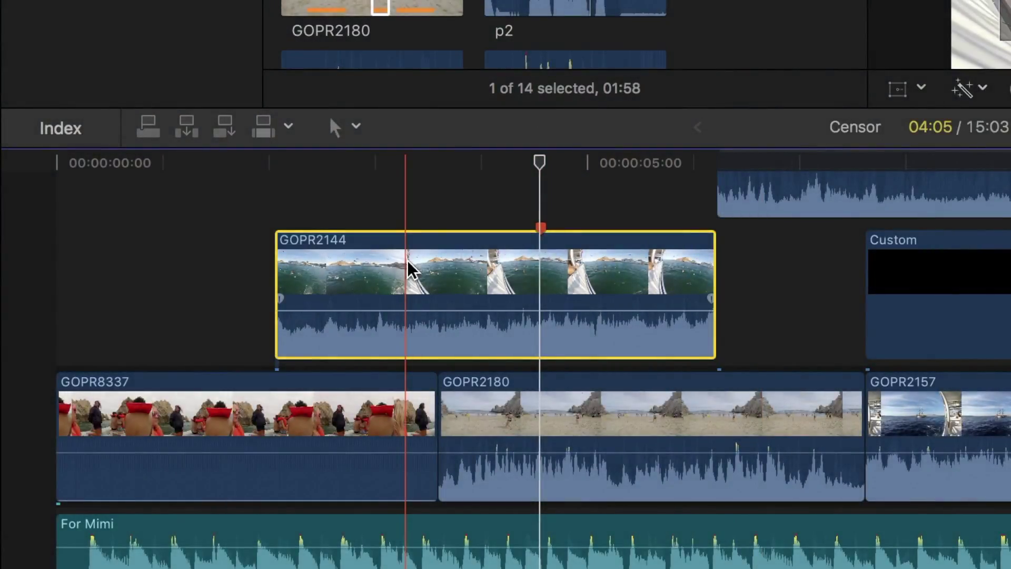
Step: Split GOPR2144 at the skimmer with Cmd+B, then put the left piece back in place
{"action": "key", "text": "super+b"}
{"action": "left_click", "coordinate": [432, 253]}
{"action": "left_click_drag", "start_coordinate": [379, 247], "coordinate": [262, 226]}
{"action": "left_click_drag", "start_coordinate": [204, 243], "coordinate": [335, 248]}
Step: Cut the second GOPR2144 piece in two with the Blade tool
{"action": "left_click", "coordinate": [356, 127]}
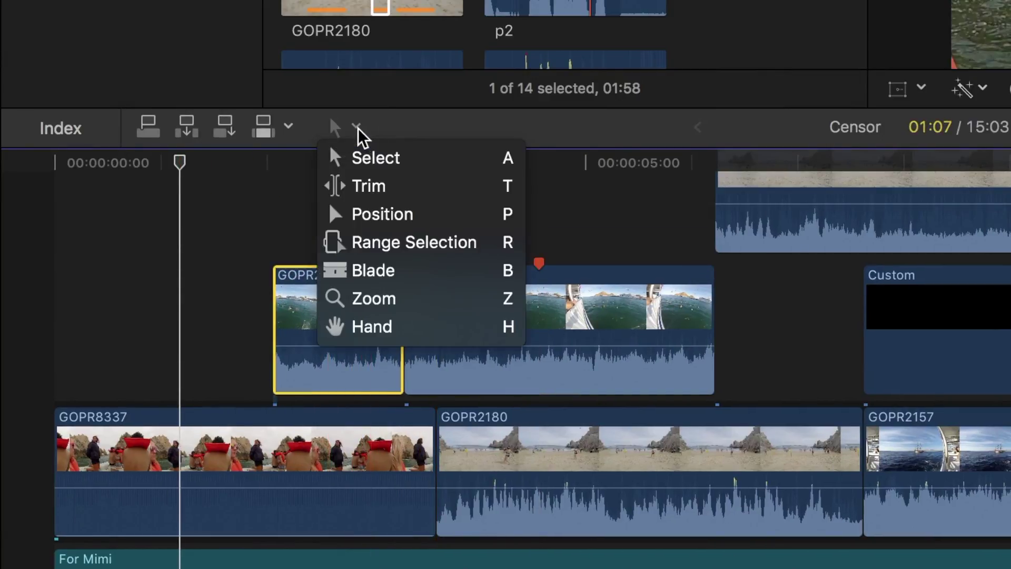
{"action": "left_click", "coordinate": [358, 270]}
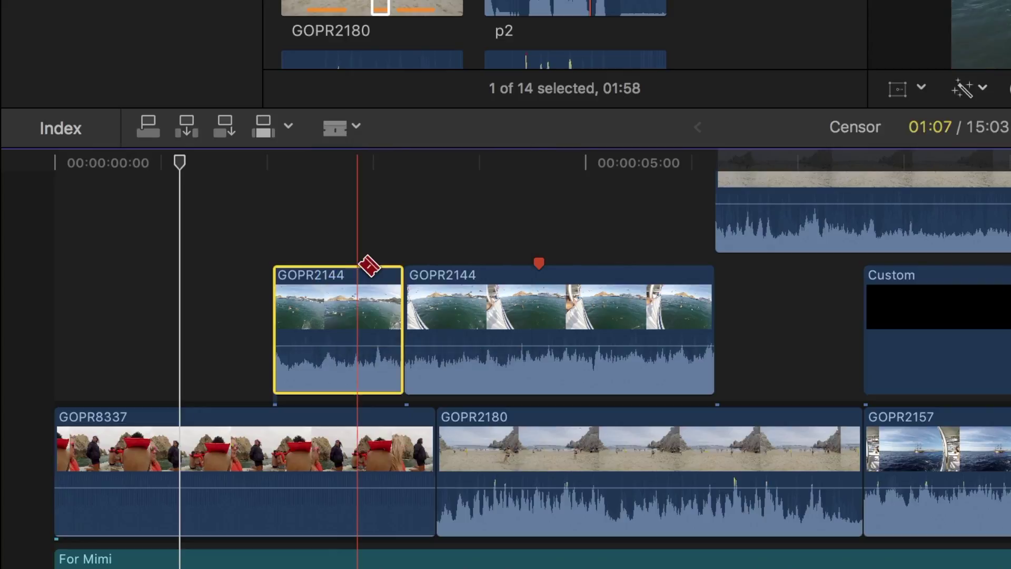
{"action": "left_click", "coordinate": [595, 311]}
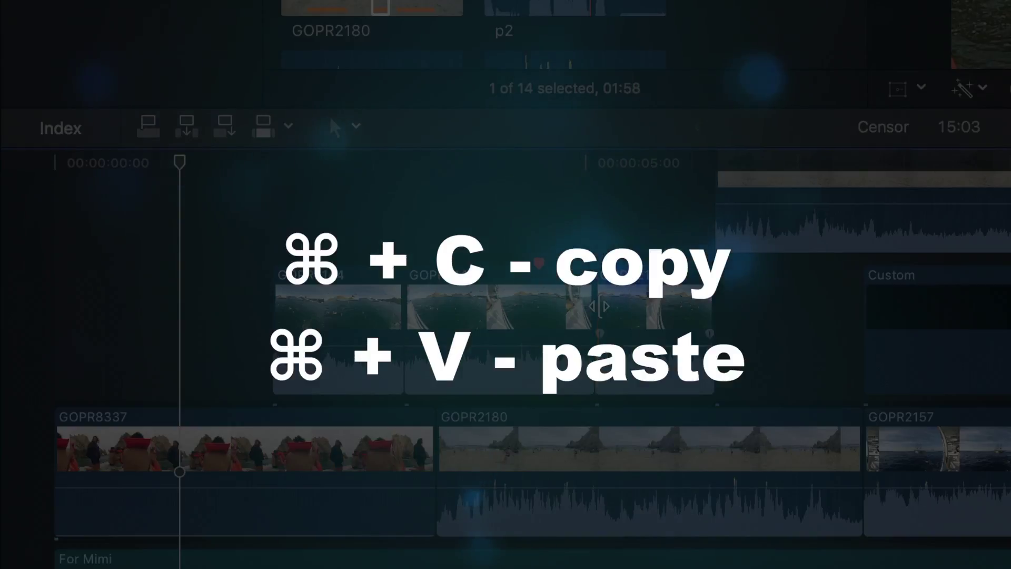
Step: Place the middle GOPR2144 piece as a connected clip above the timeline
{"action": "left_click", "coordinate": [476, 279]}
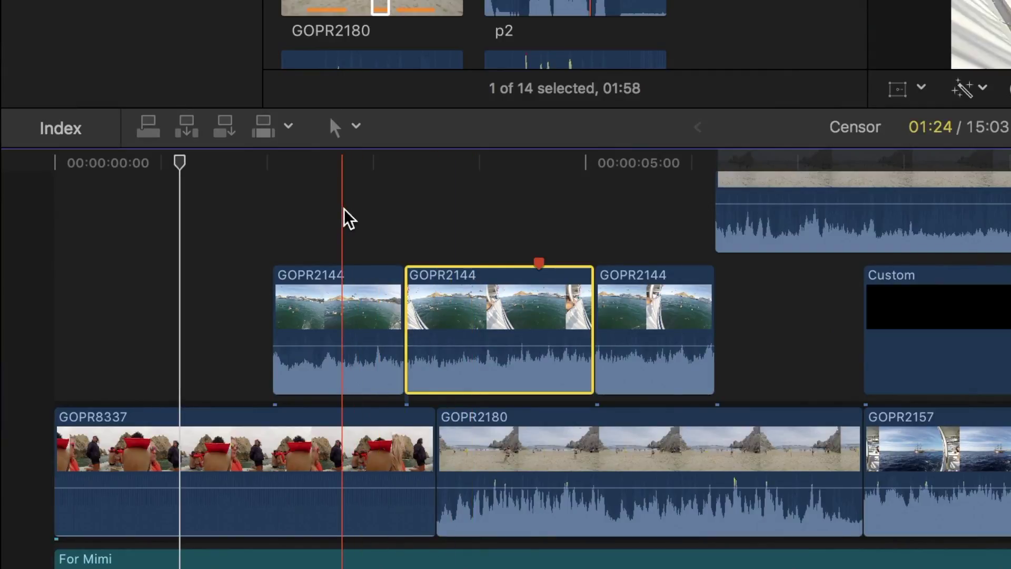
{"action": "key", "text": "q"}
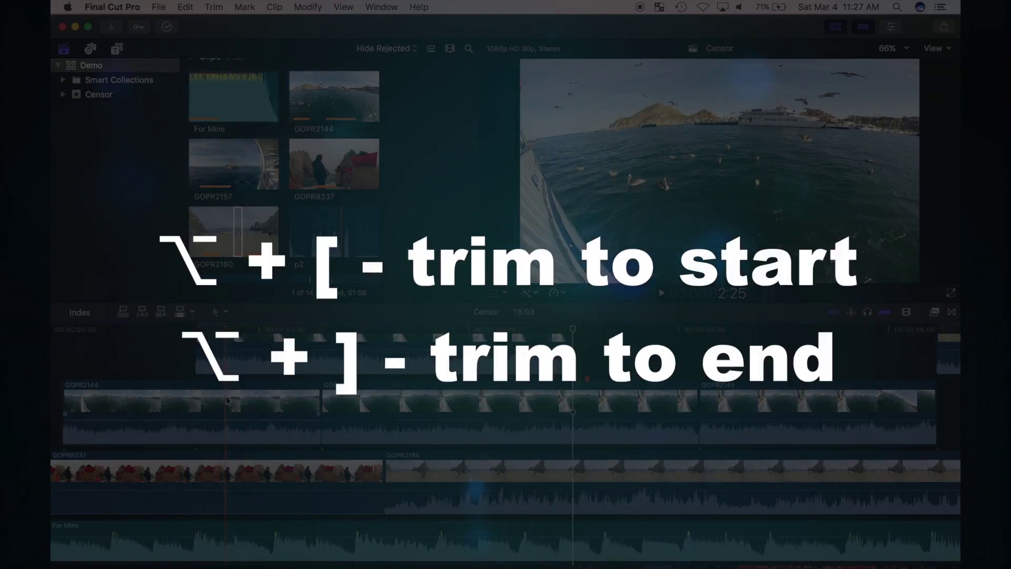
Step: Trim the third GOPR2144 piece's start and end to the skimmer, then extend its start to the playhead
{"action": "left_click", "coordinate": [479, 408]}
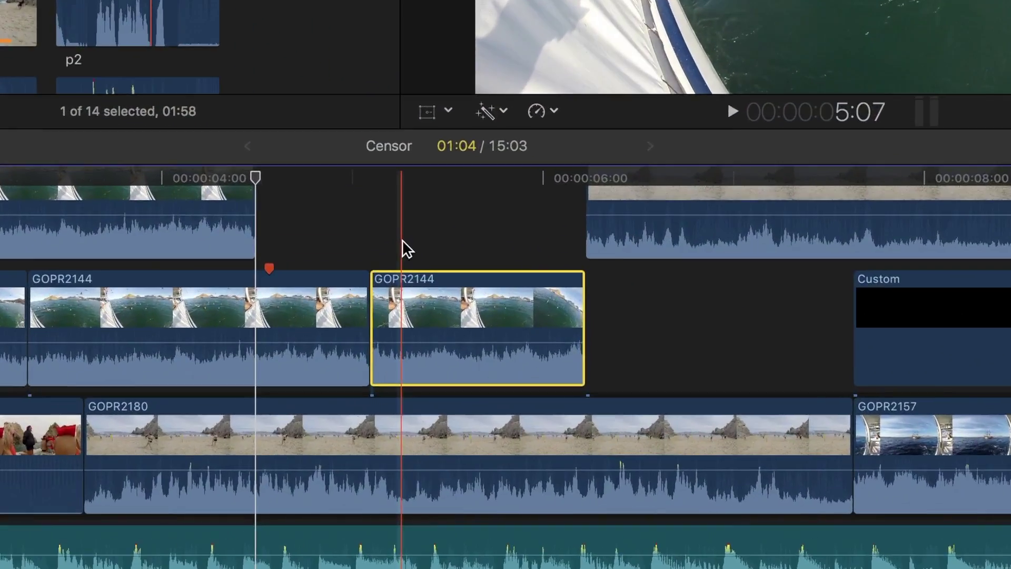
{"action": "key", "text": "alt+bracketleft"}
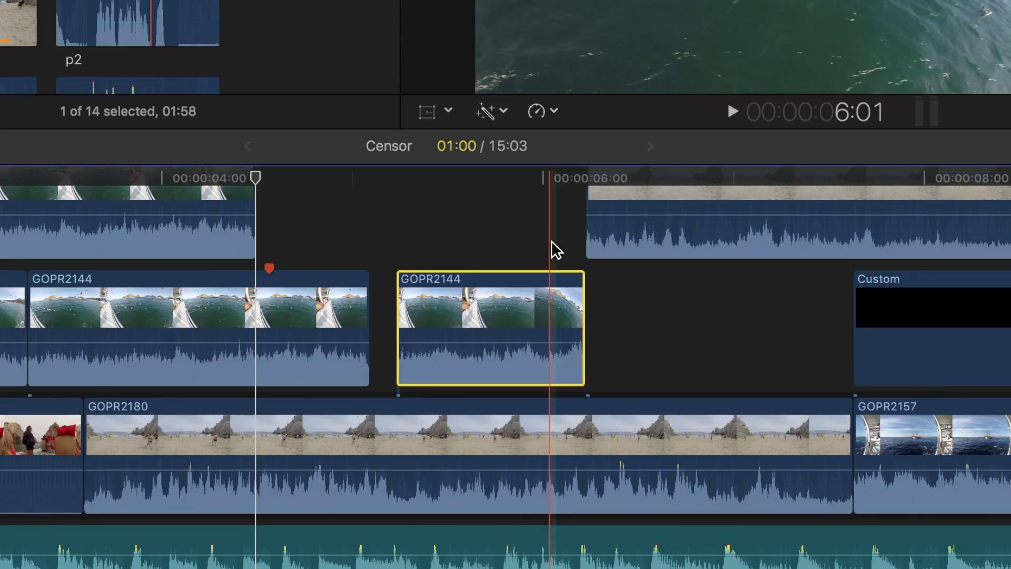
{"action": "key", "text": "alt+bracketright"}
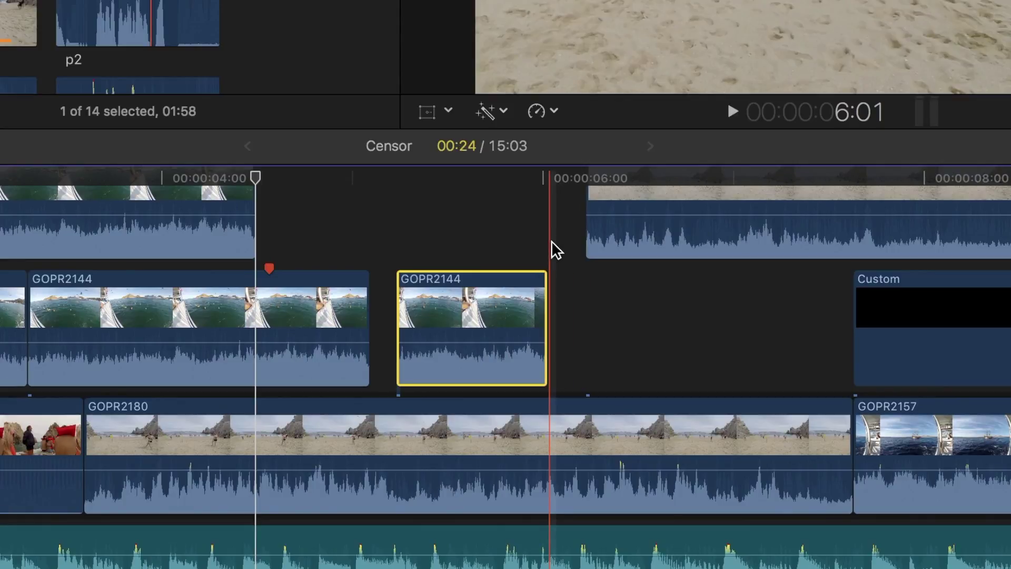
{"action": "key", "text": "super+equal"}
{"action": "key", "text": "super+equal"}
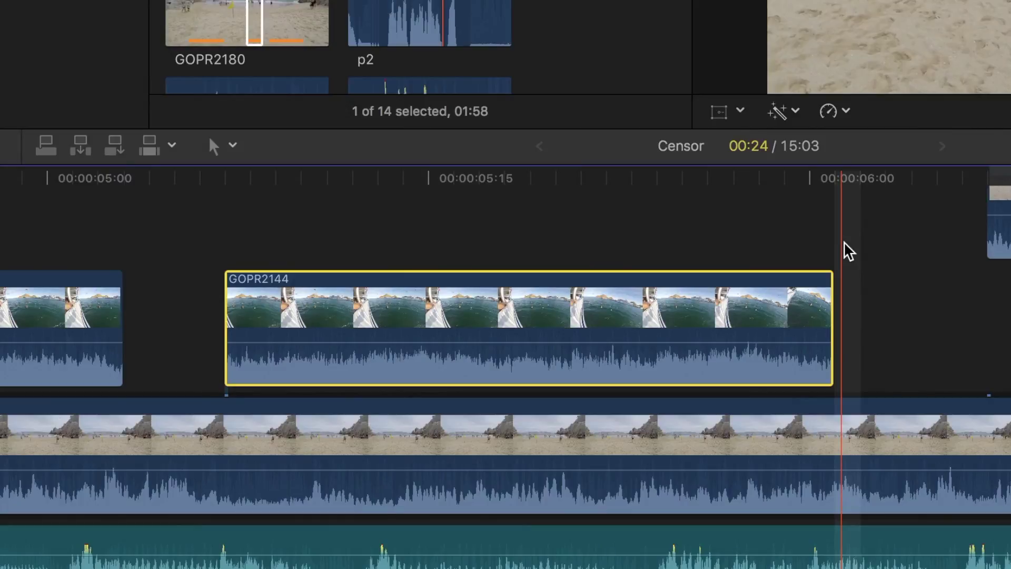
{"action": "left_click", "coordinate": [226, 282]}
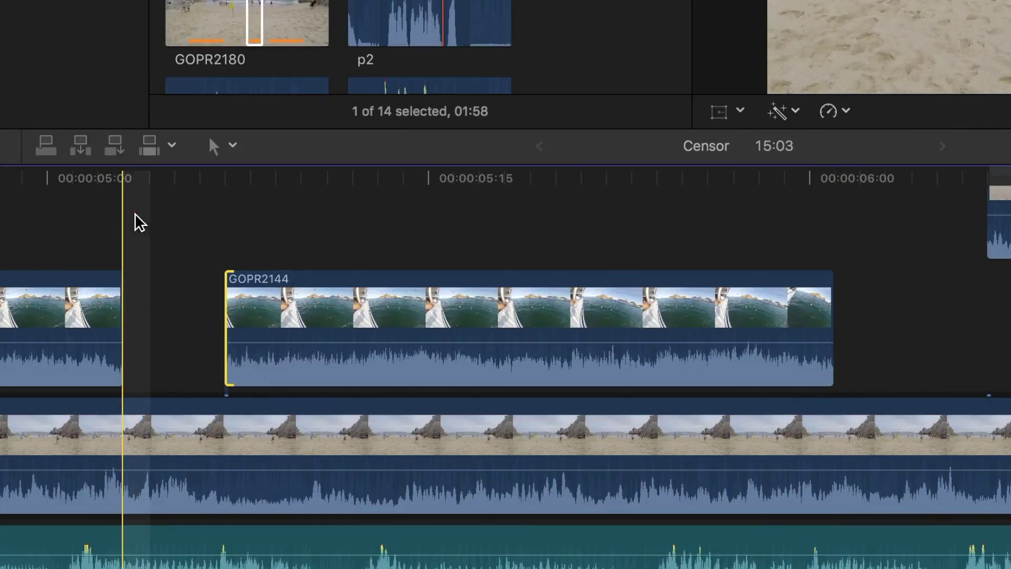
{"action": "key", "text": "shift+x"}
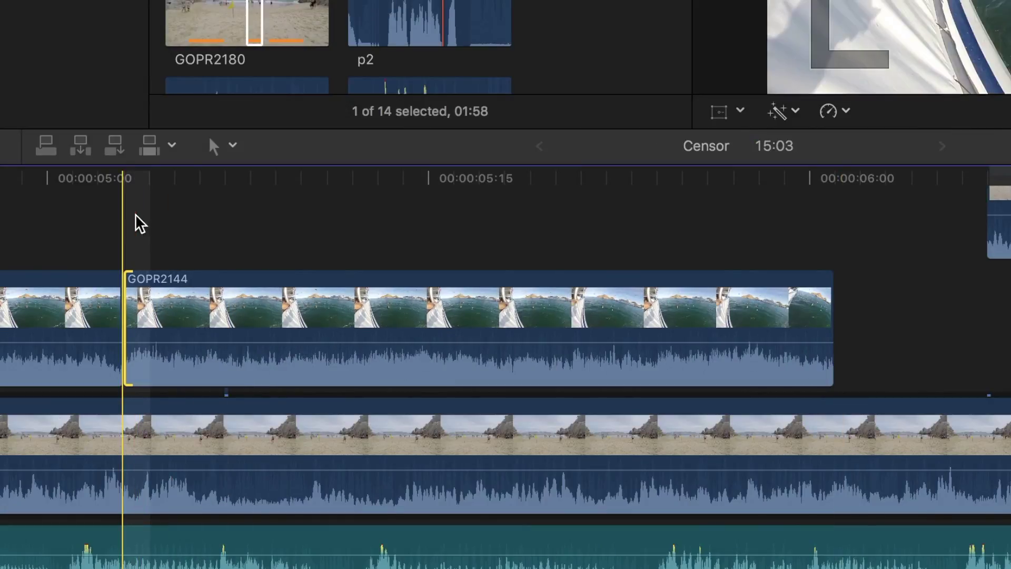
Step: Lengthen the clip's end, then fine-tune it frame by frame with the period key
{"action": "left_click_drag", "start_coordinate": [831, 305], "coordinate": [934, 278]}
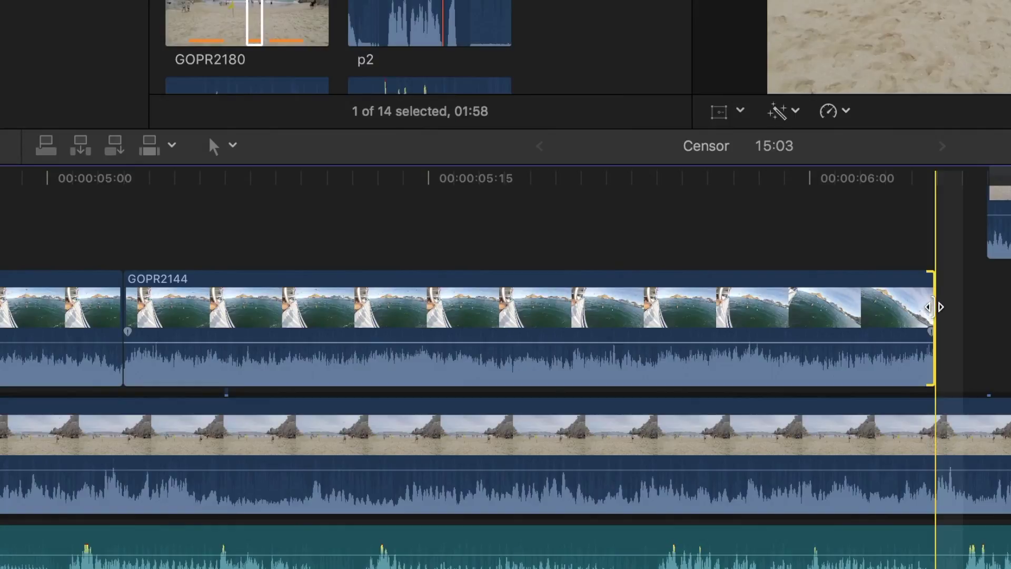
{"action": "key", "text": "super+equal"}
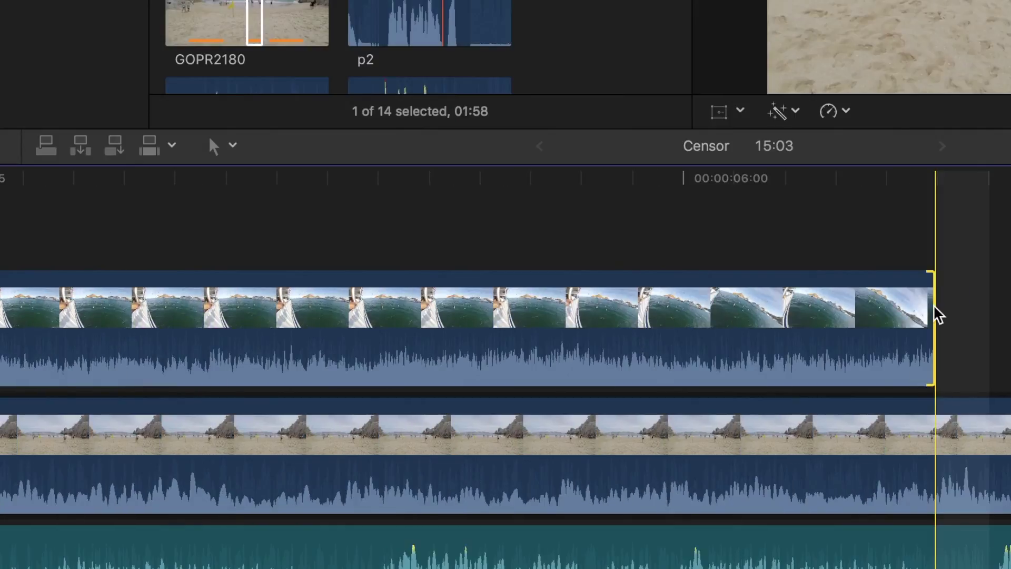
{"action": "key", "text": "period"}
{"action": "key", "text": "period"}
{"action": "key", "text": "period"}
{"action": "key", "text": "period"}
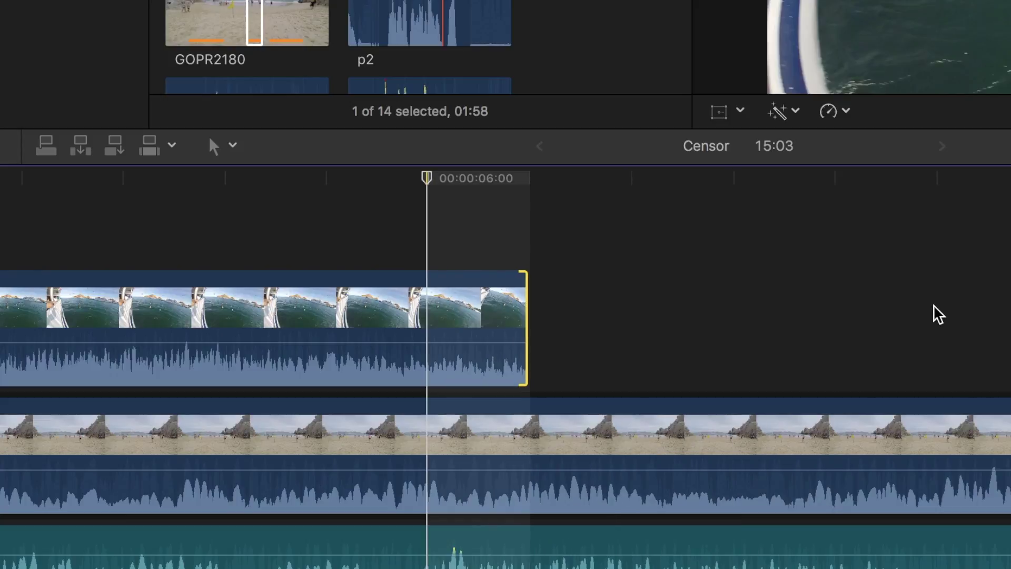
{"action": "key", "text": "period"}
{"action": "key", "text": "period"}
{"action": "key", "text": "period"}
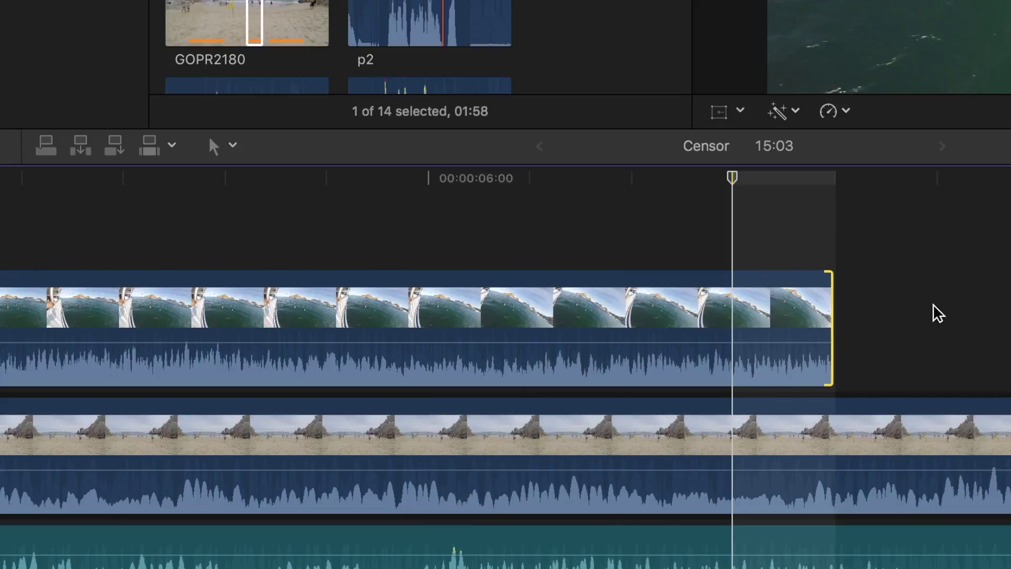
{"action": "key", "text": "period"}
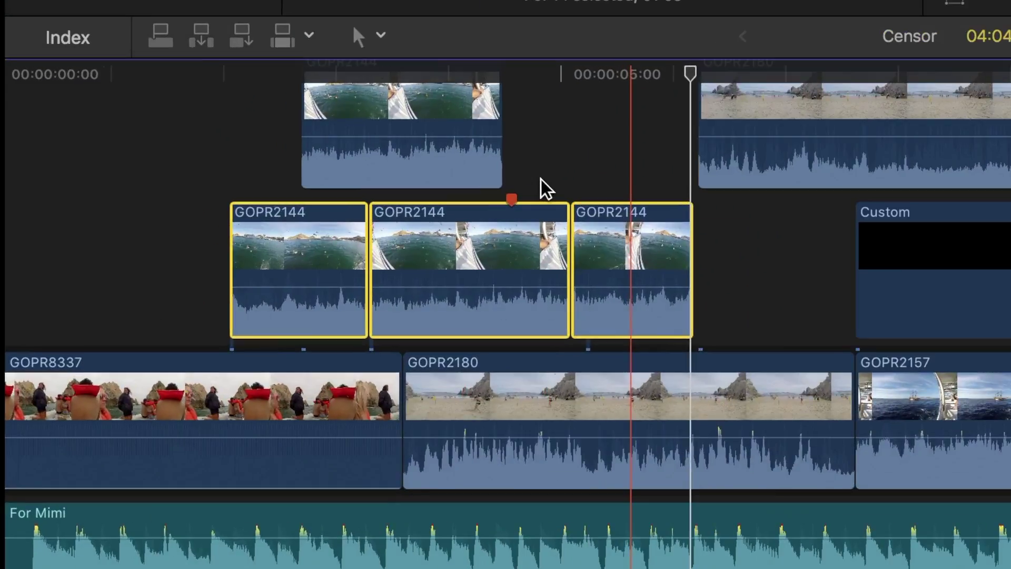
Step: Combine the three GOPR2144 pieces with Cmd+G, adjust an edit point, and shift the storyline 18 frames earlier
{"action": "key", "text": "super+g"}
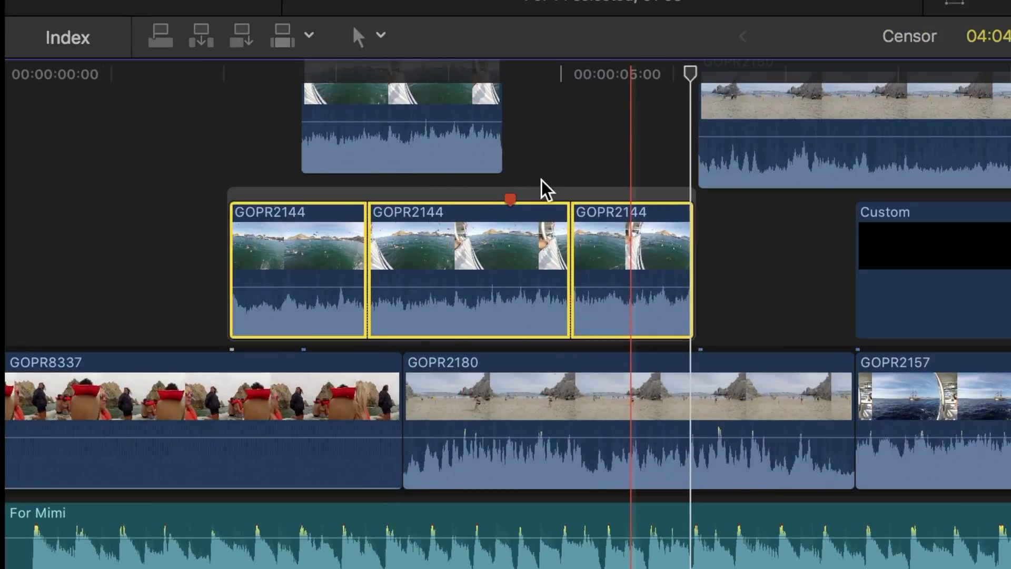
{"action": "mouse_move", "coordinate": [563, 265]}
{"action": "left_mouse_down"}
{"action": "mouse_move", "coordinate": [492, 269]}
{"action": "mouse_move", "coordinate": [579, 273]}
{"action": "mouse_move", "coordinate": [563, 271]}
{"action": "left_mouse_up"}
{"action": "left_click_drag", "start_coordinate": [560, 191], "coordinate": [475, 196]}
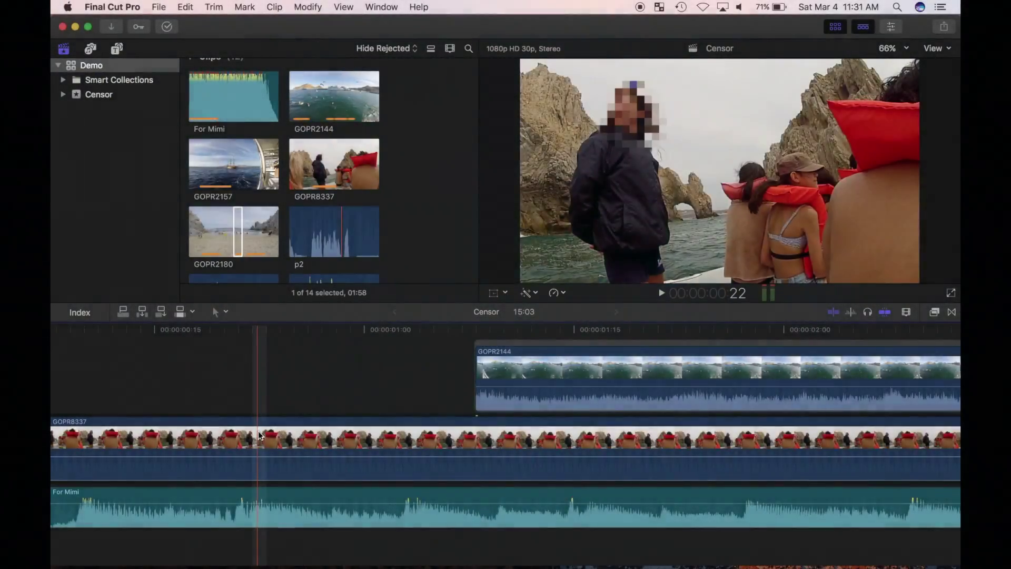
Step: Add a GOPR8337 freeze frame at the playhead with Option-F, zoom out, and play the project
{"action": "key", "text": "alt+f"}
{"action": "key", "text": "super+minus"}
{"action": "key", "text": "super+minus"}
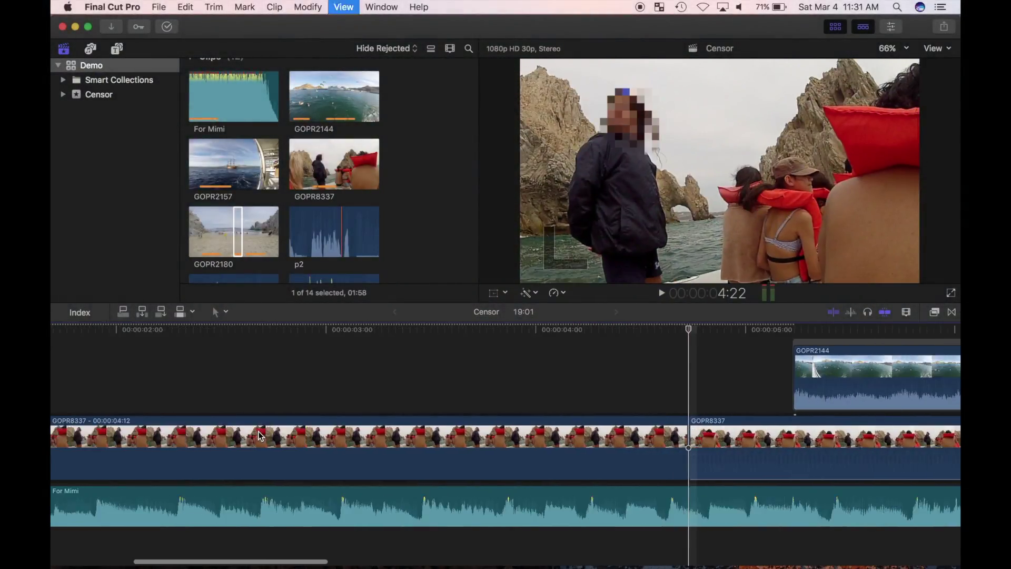
{"action": "key", "text": "space"}
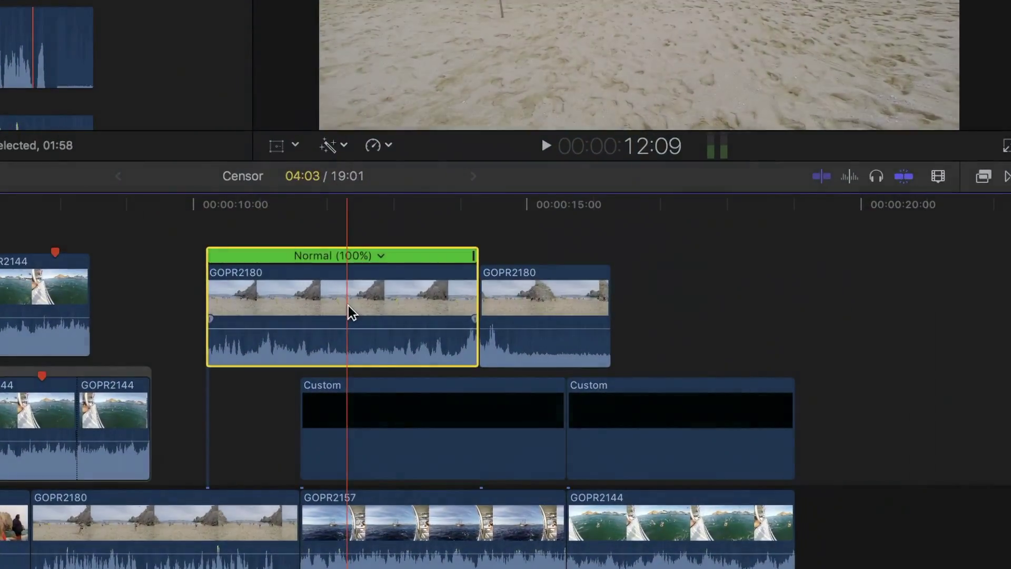
Step: Speed up the connected GOPR2180 clip to 2x
{"action": "left_click", "coordinate": [486, 314]}
{"action": "mouse_move", "coordinate": [421, 298]}
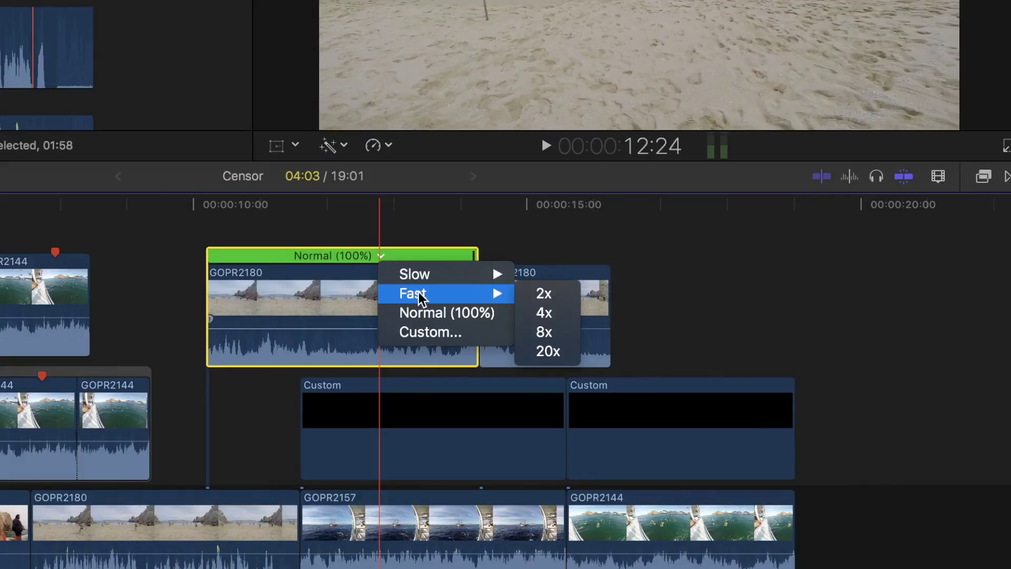
{"action": "left_click", "coordinate": [544, 293]}
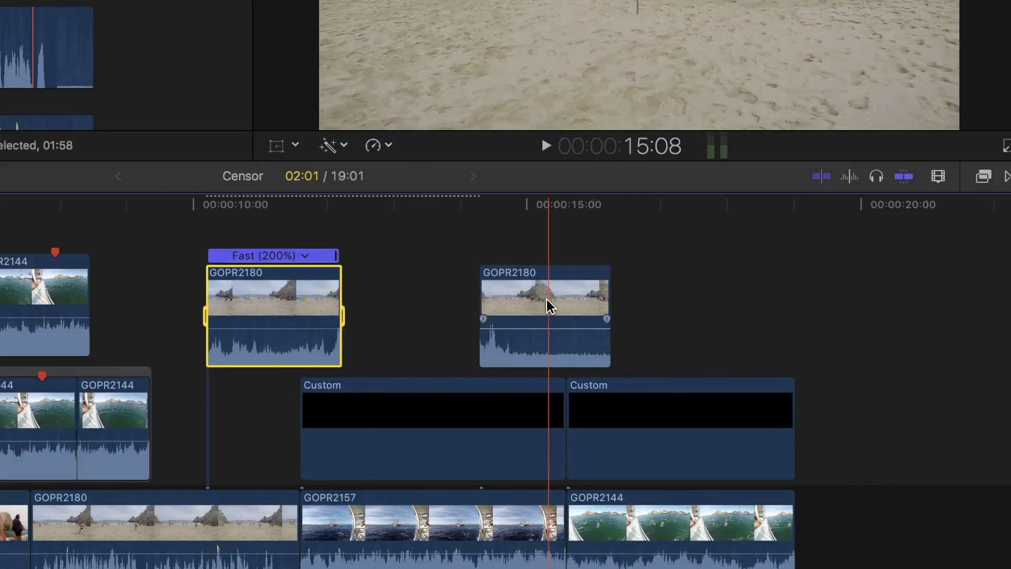
Step: Change GOPR2180 to 50% slow speed, then undo that speed change
{"action": "left_click", "coordinate": [303, 255]}
{"action": "mouse_move", "coordinate": [339, 274]}
{"action": "left_click", "coordinate": [479, 277]}
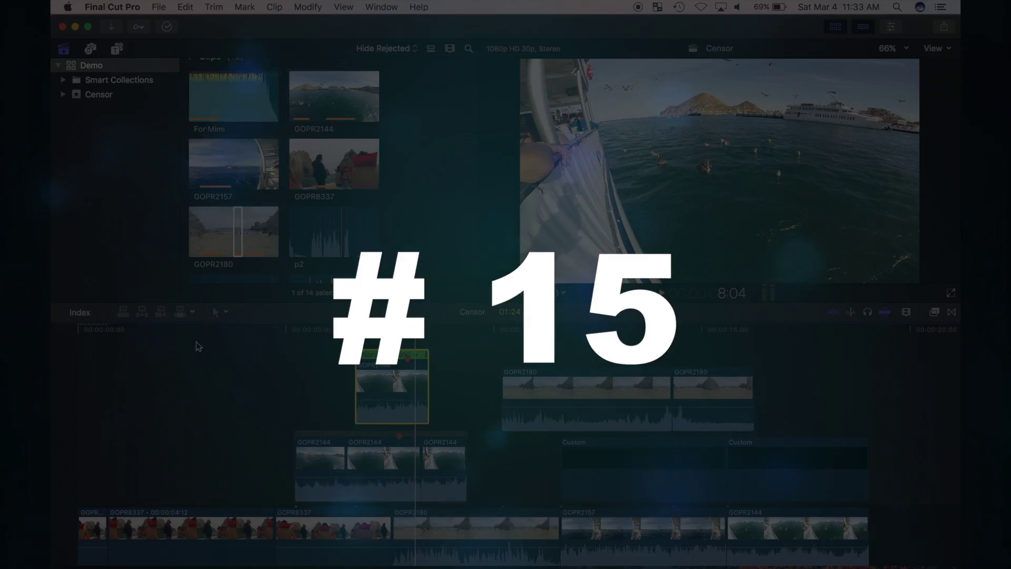
{"action": "key", "text": "super+z"}
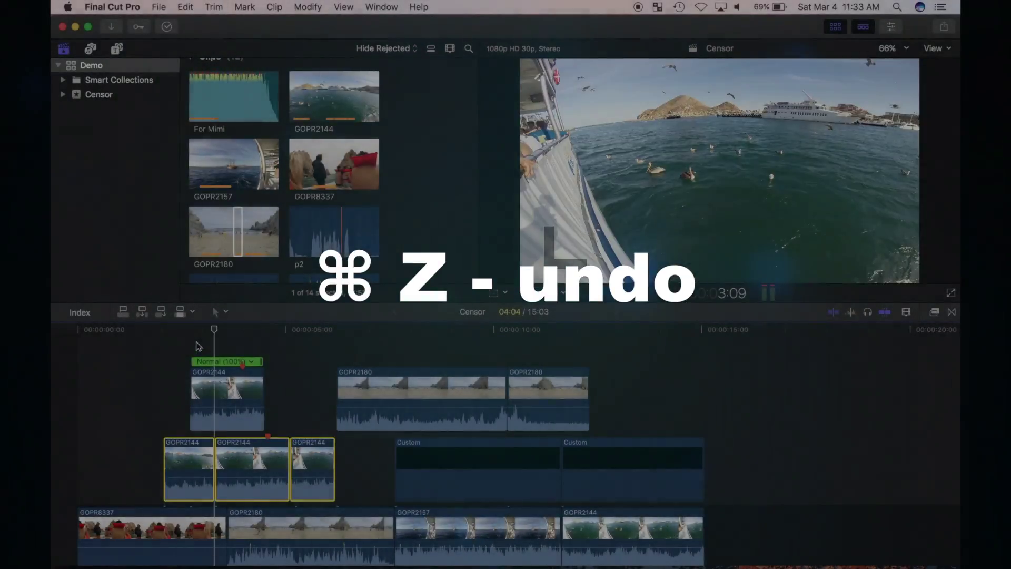
Step: Step the playhead one frame back and forward, then undo the last timeline change
{"action": "key", "text": "Left"}
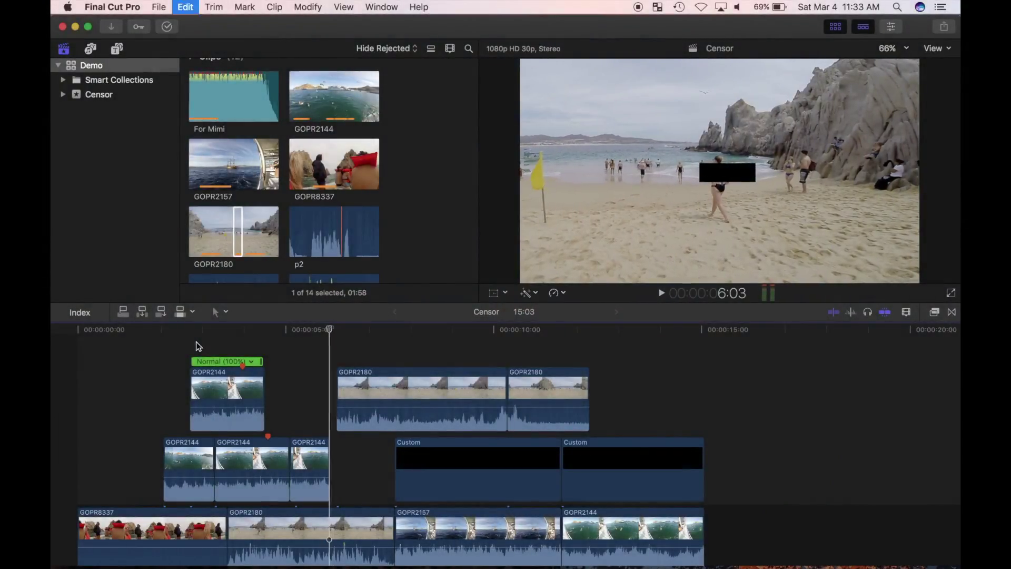
{"action": "key", "text": "Right"}
{"action": "key", "text": "super+z"}
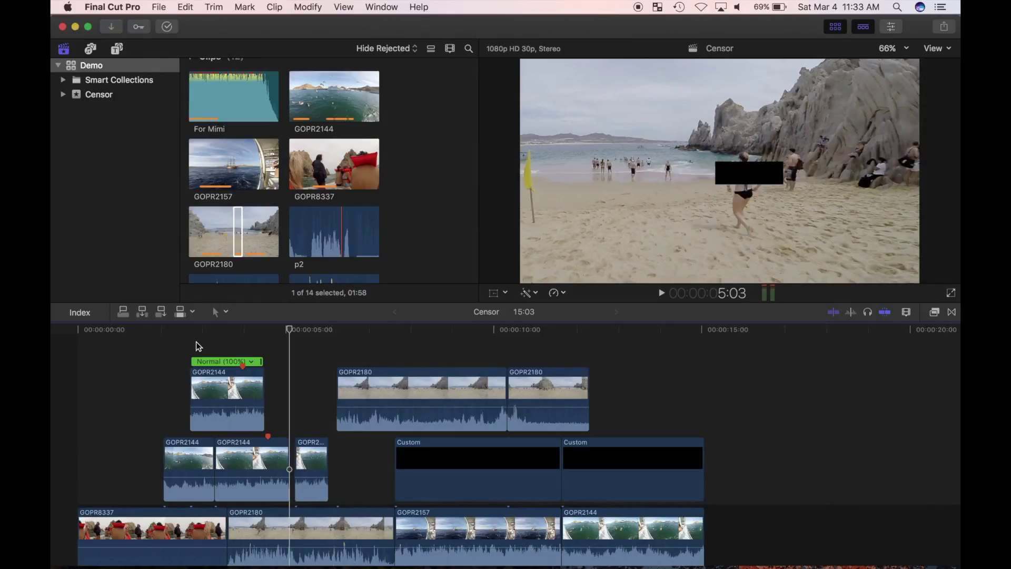
Step: Undo the pasted GOPR2144 copy, the blade cuts and the added GOPR2180 pieces
{"action": "key", "text": "super+z"}
{"action": "key", "text": "super+z"}
{"action": "key", "text": "super+z"}
{"action": "key", "text": "super+z"}
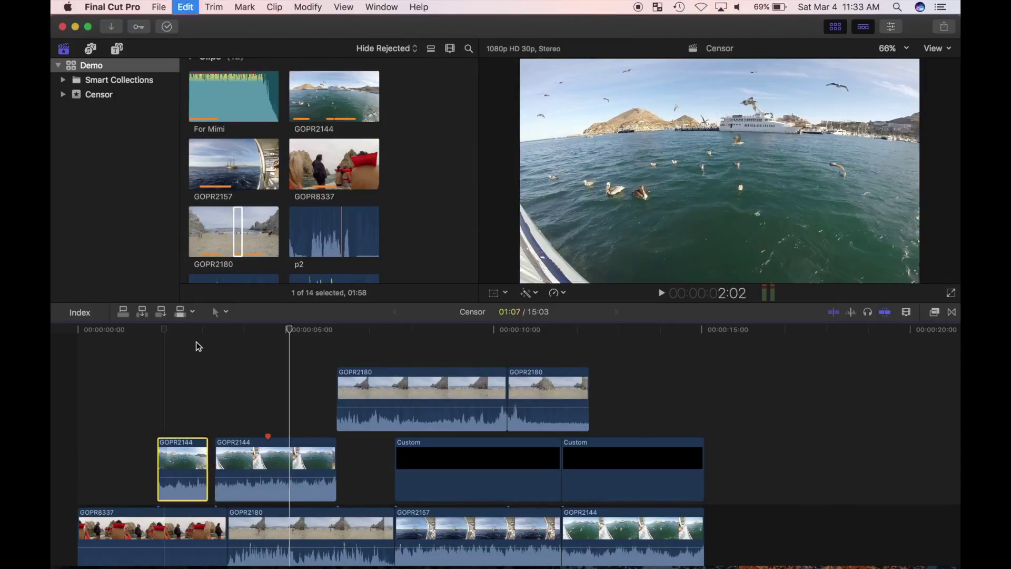
{"action": "key", "text": "super+z"}
{"action": "key", "text": "super+z"}
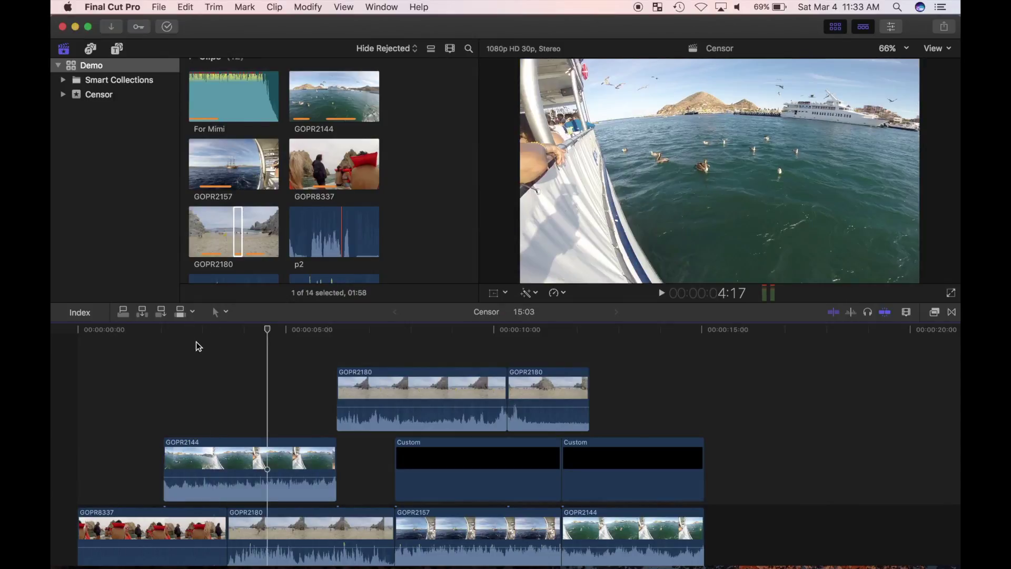
{"action": "key", "text": "super+z"}
{"action": "key", "text": "super+z"}
{"action": "key", "text": "super+z"}
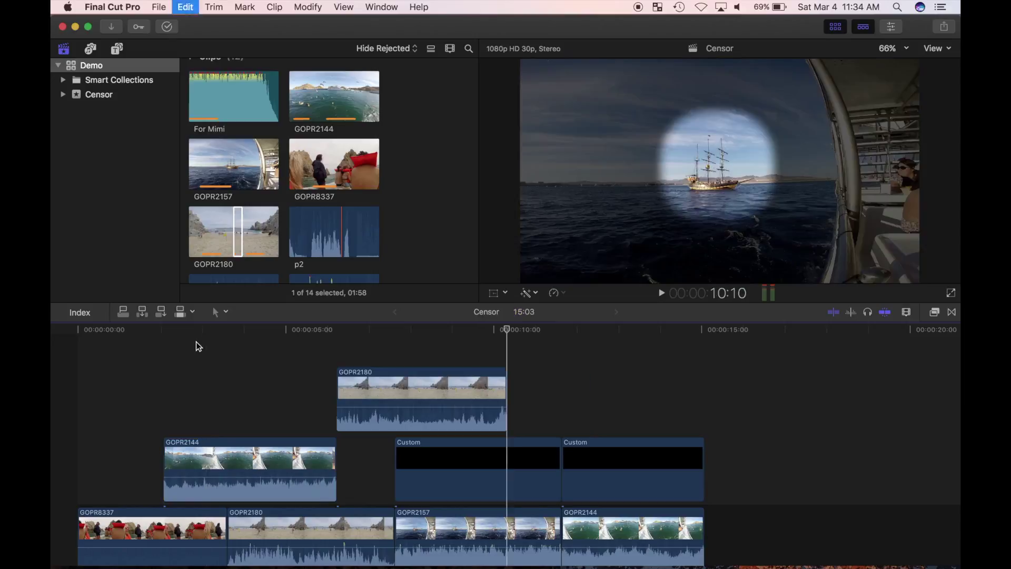